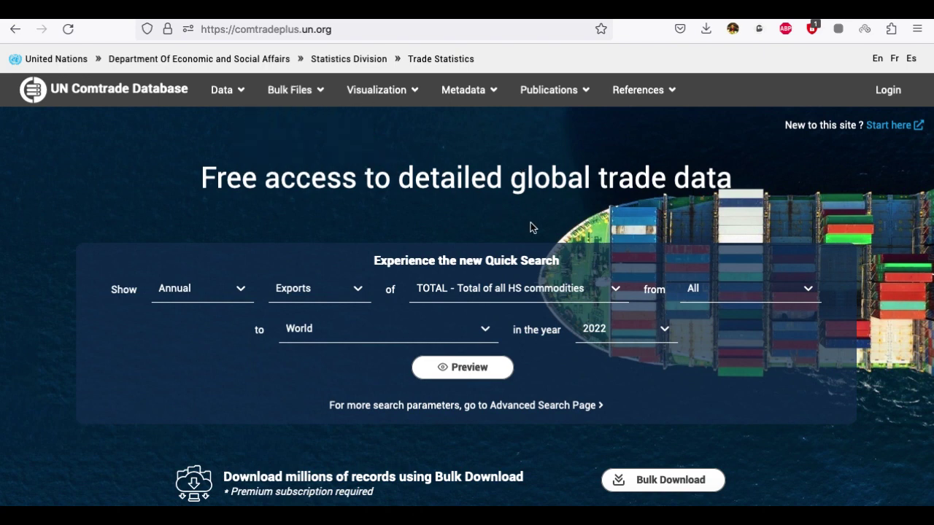
- Look through the homepage sections, including Comtrade Trend, the data visualizations, the data process and New Features
scroll(530, 224, down, 10)
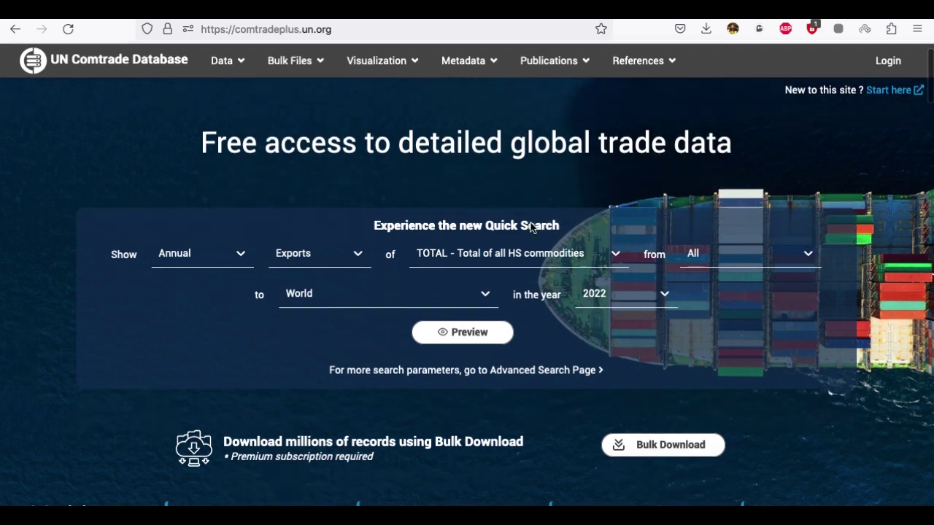
scroll(530, 228, down, 5)
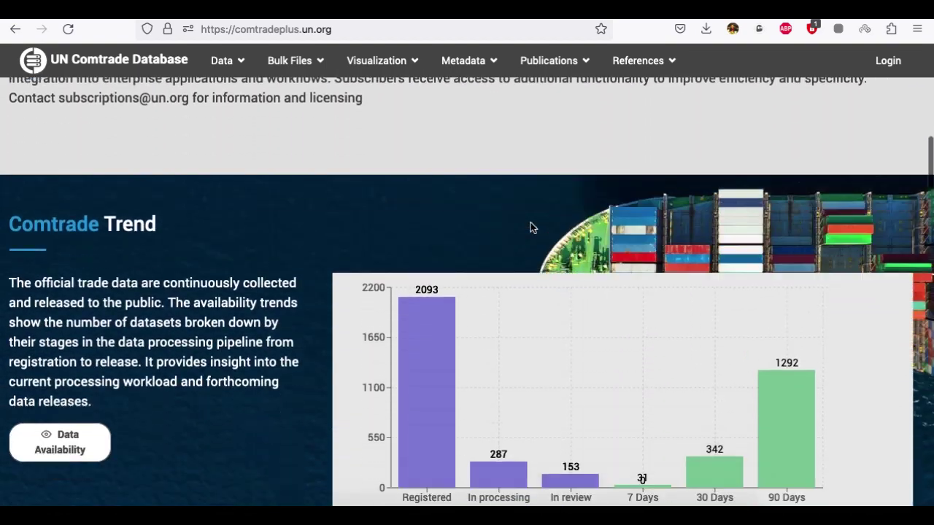
scroll(299, 337, down, 2)
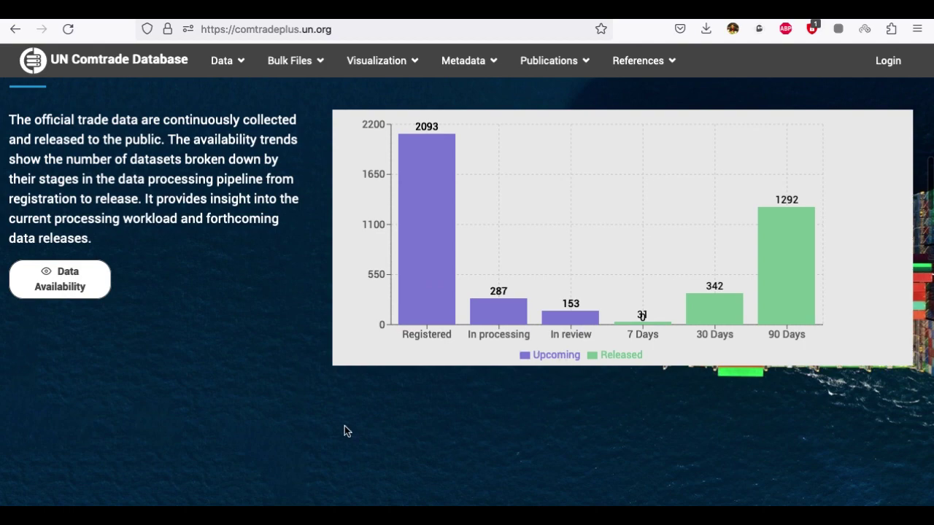
scroll(343, 425, down, 6)
scroll(340, 422, down, 10)
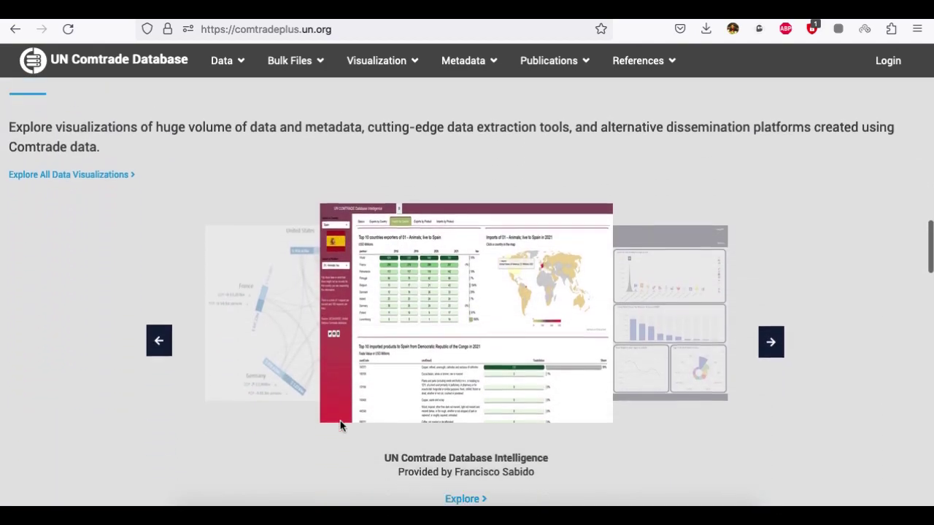
scroll(340, 426, down, 14)
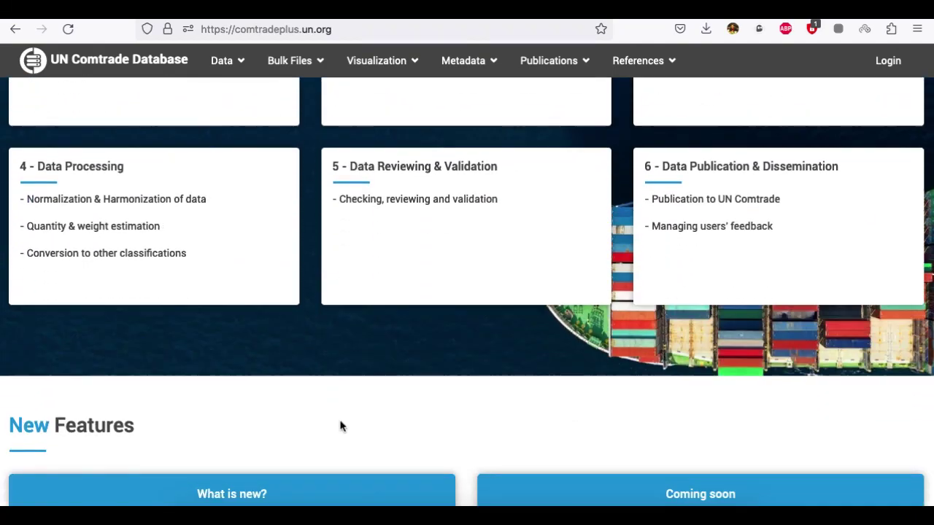
scroll(341, 426, down, 14)
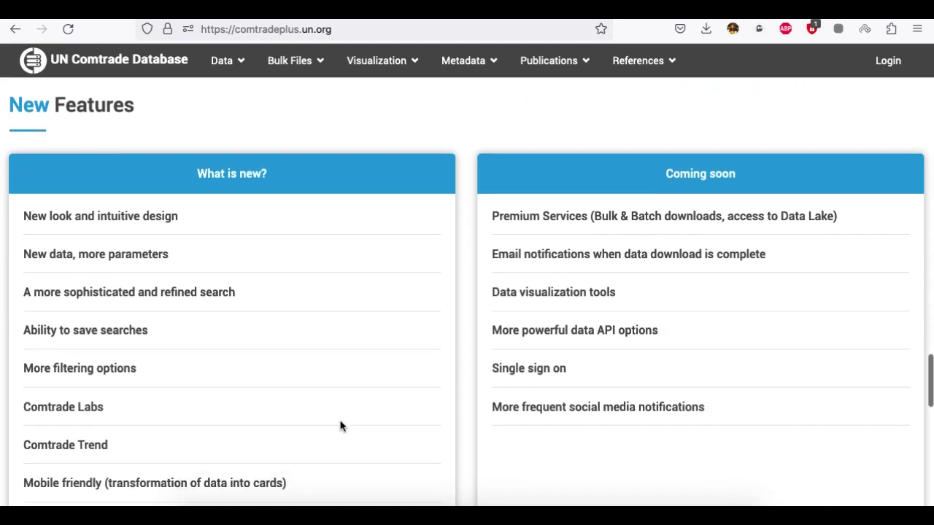
scroll(342, 426, down, 3)
scroll(339, 426, up, 20)
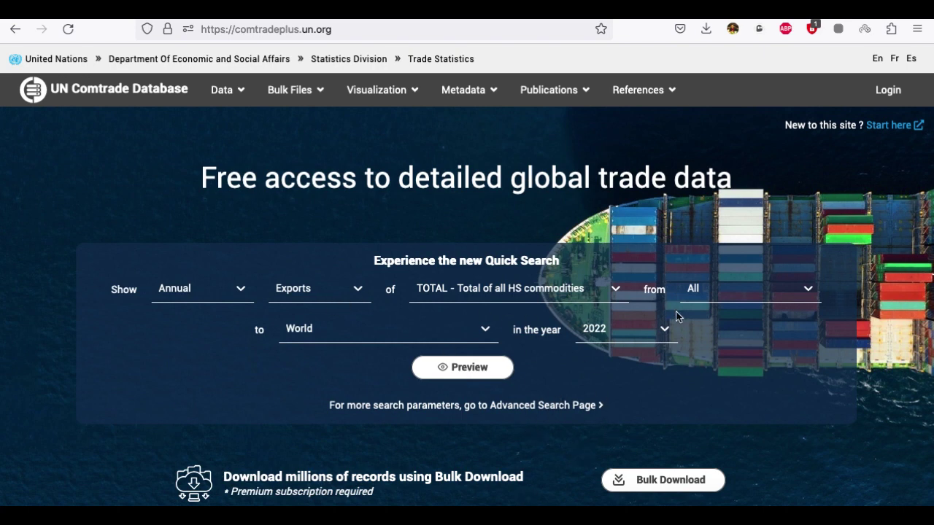
- Go to the Advanced Search Page and replace the TOTAL commodity code with 1006 - Rice
click(510, 406)
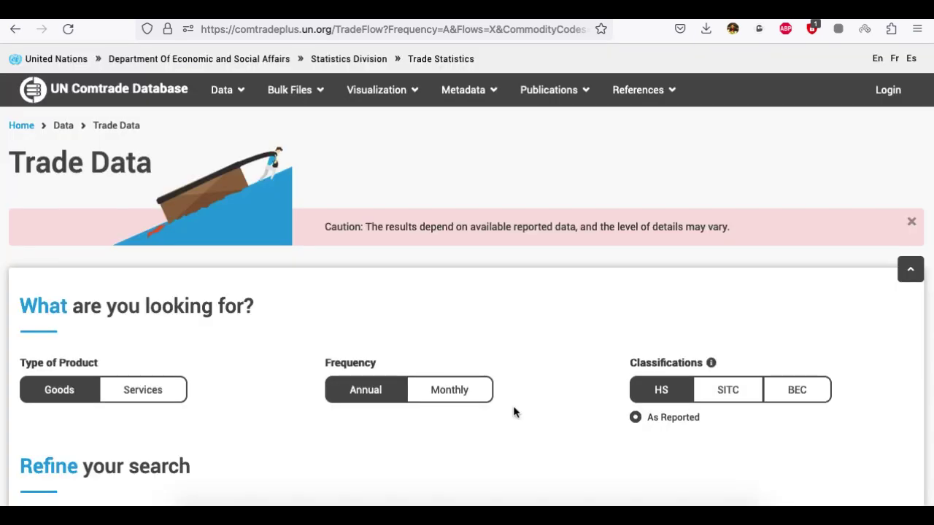
scroll(307, 329, down, 3)
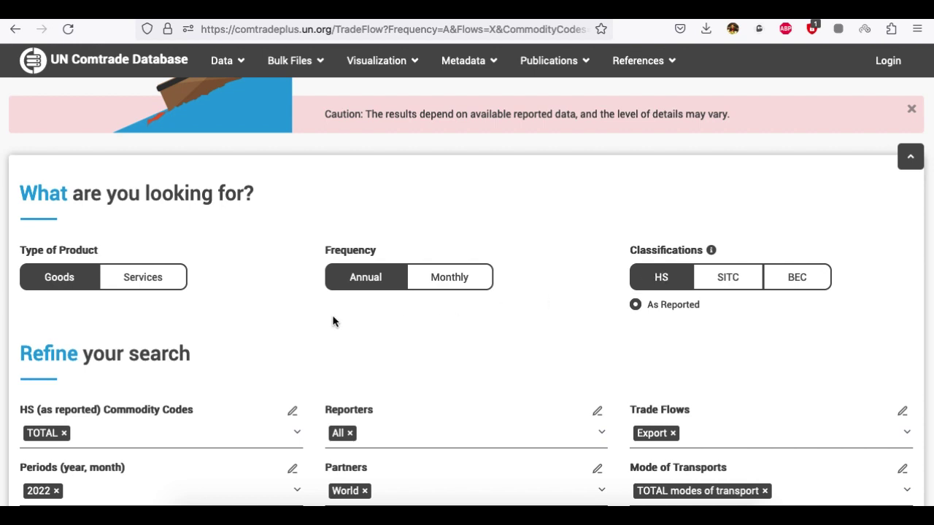
scroll(334, 321, down, 3)
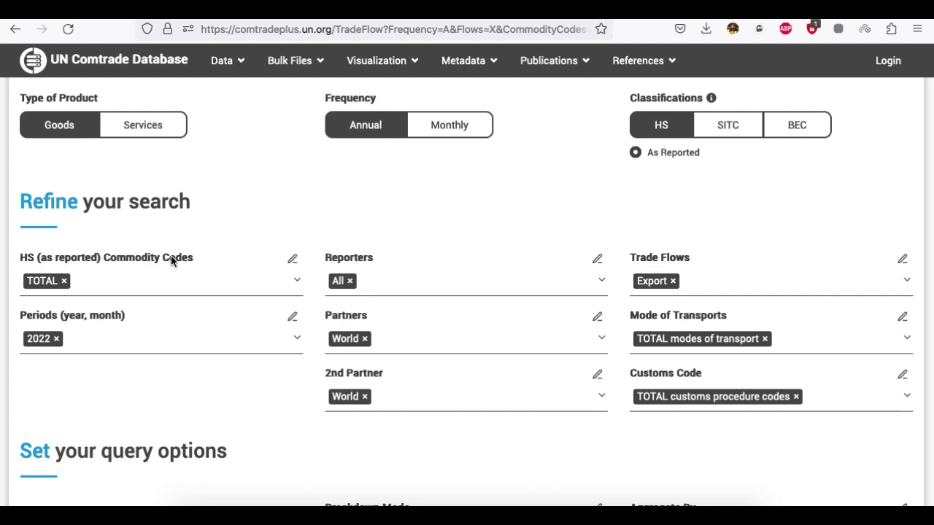
click(64, 282)
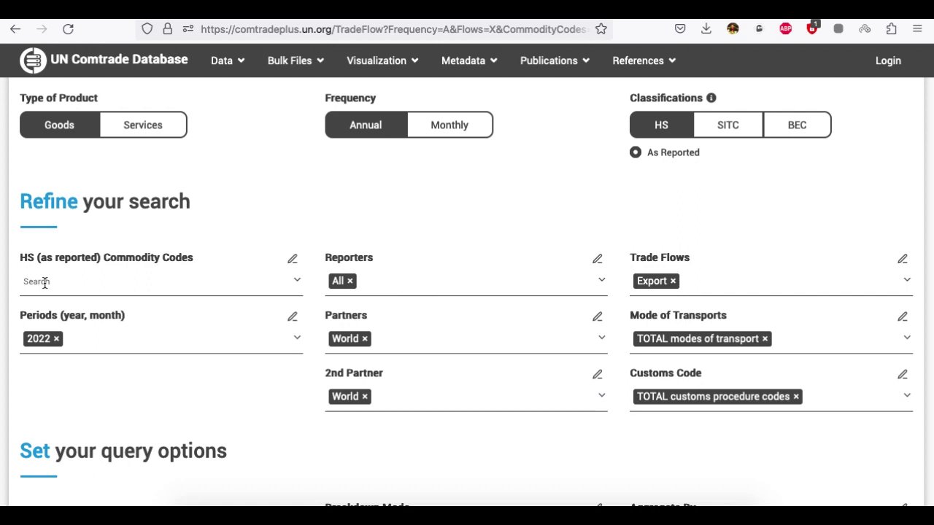
click(45, 283)
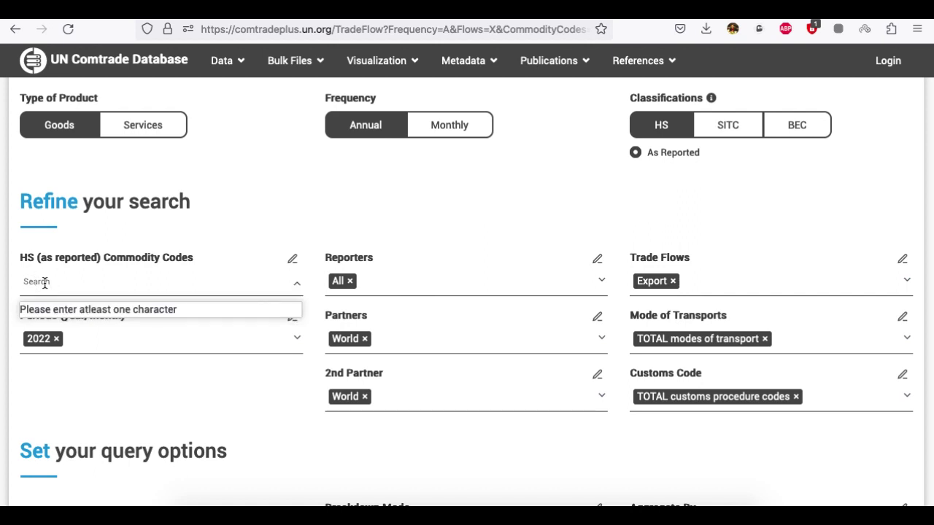
text(rice)
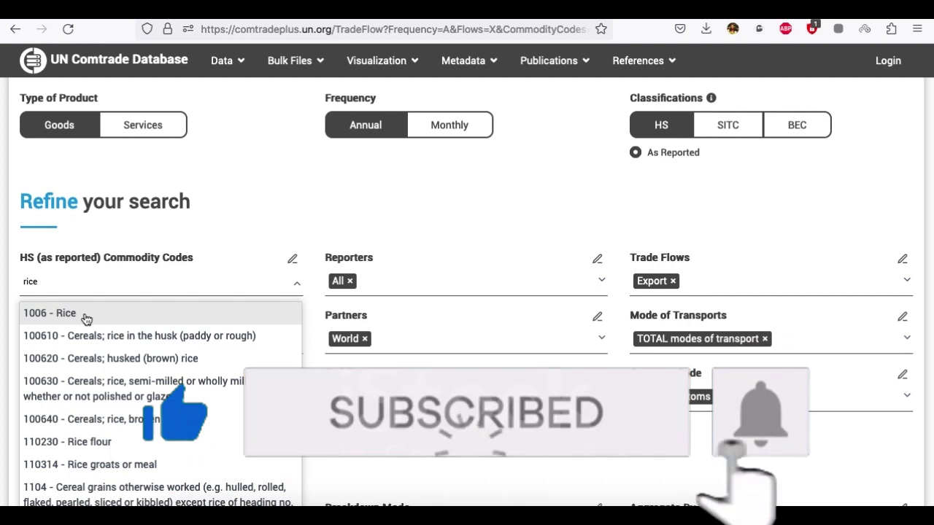
click(65, 317)
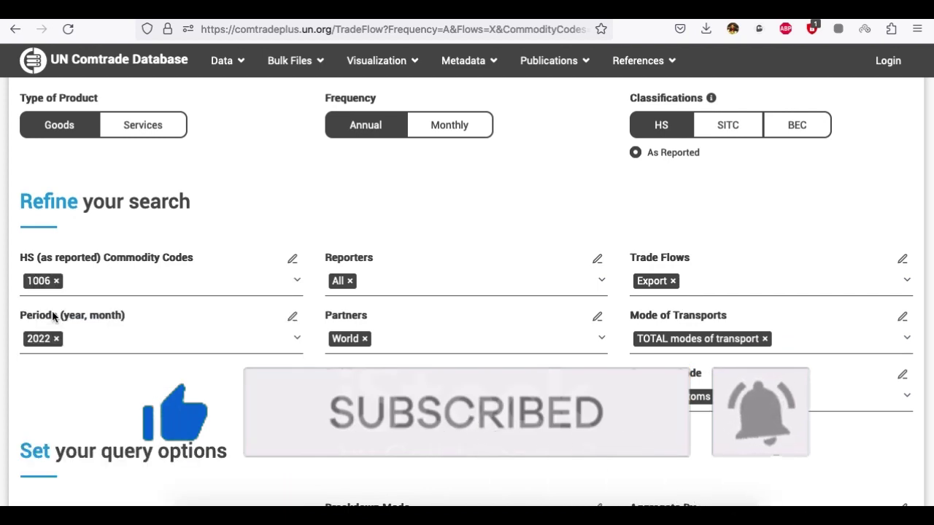
- Replace All with Turkiye as the reporter and add Import to the trade flows
click(350, 282)
click(352, 282)
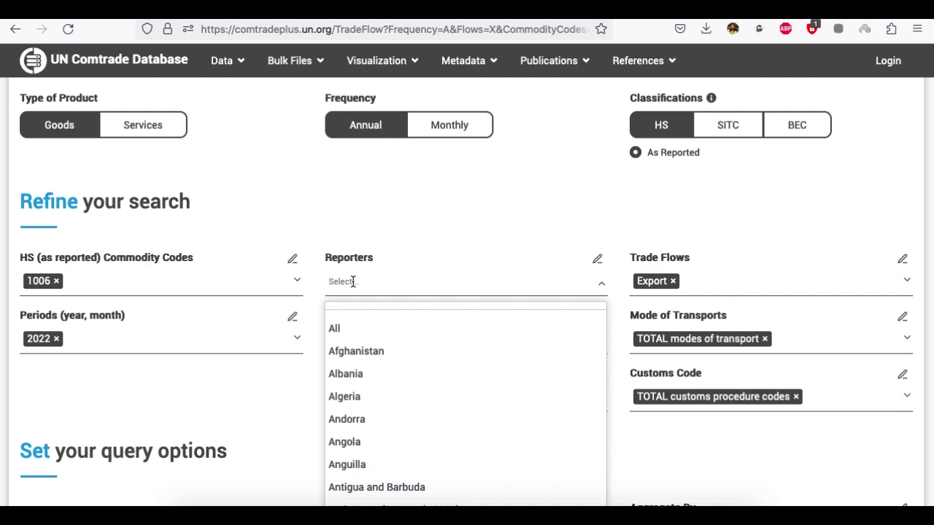
text(ira)
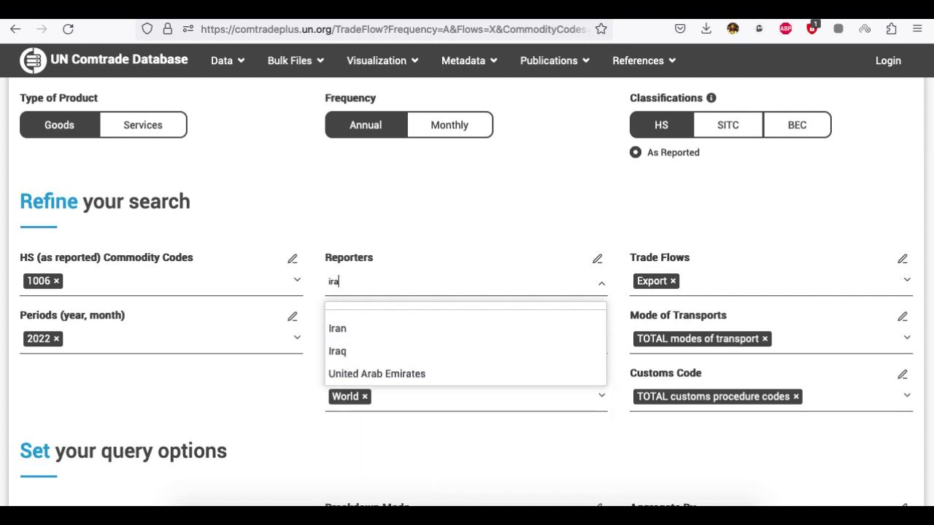
key(BackSpace)
key(BackSpace)
key(BackSpace)
text(turkey)
key(BackSpace)
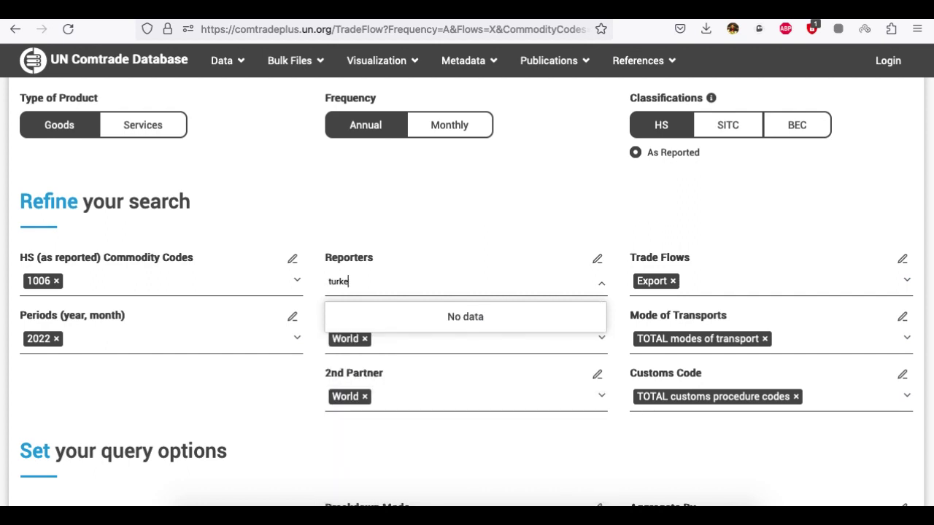
key(BackSpace)
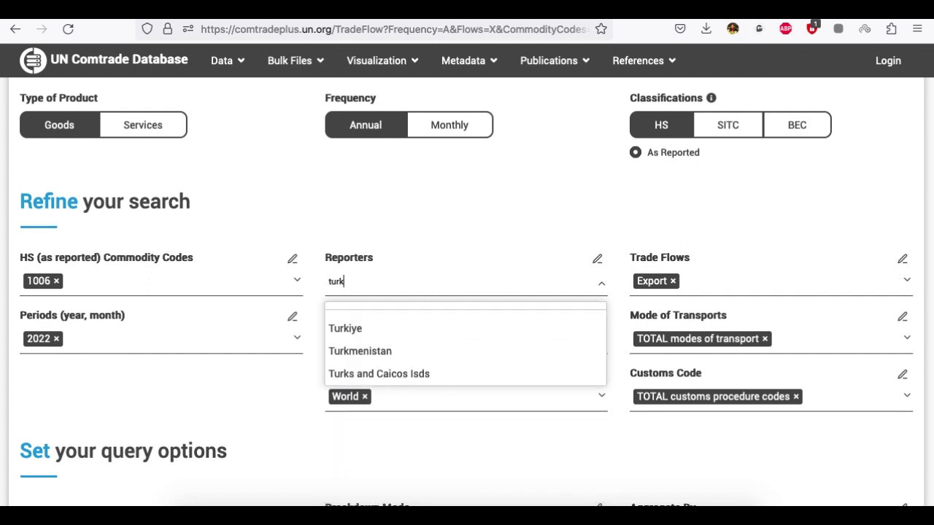
click(354, 327)
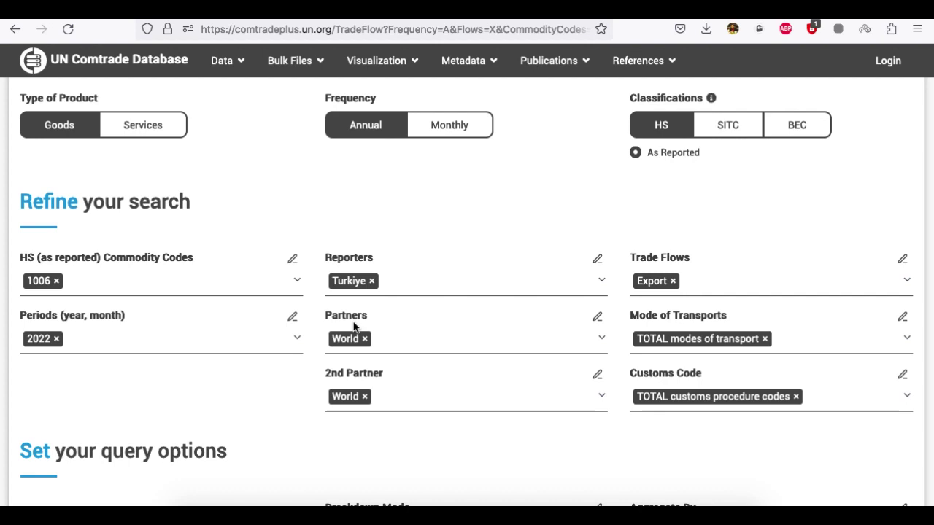
click(709, 281)
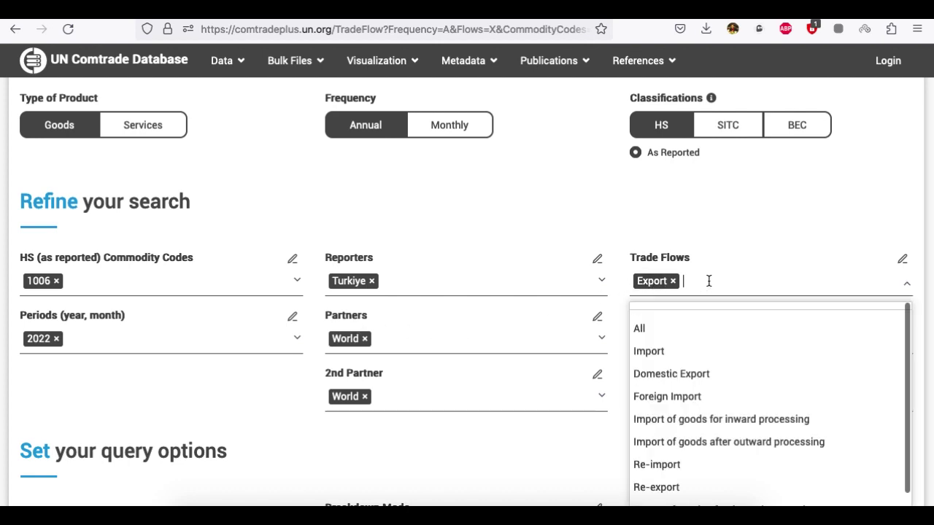
click(652, 353)
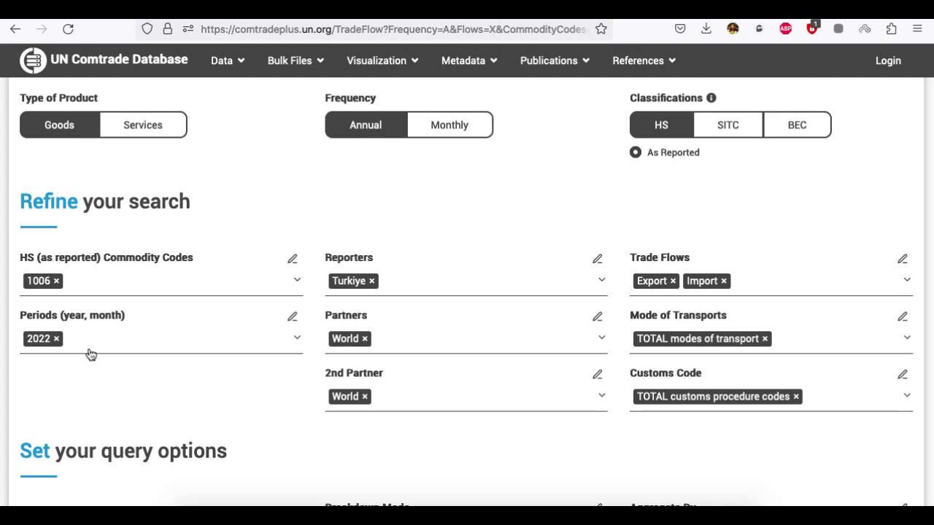
- Set the periods to 2022 and 2021, and replace World with Afghanistan as the first partner
click(57, 341)
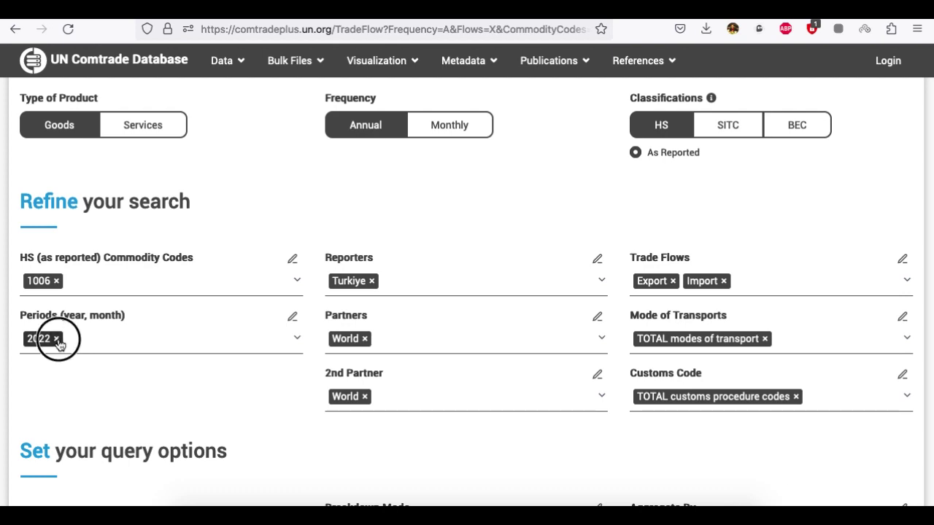
click(58, 339)
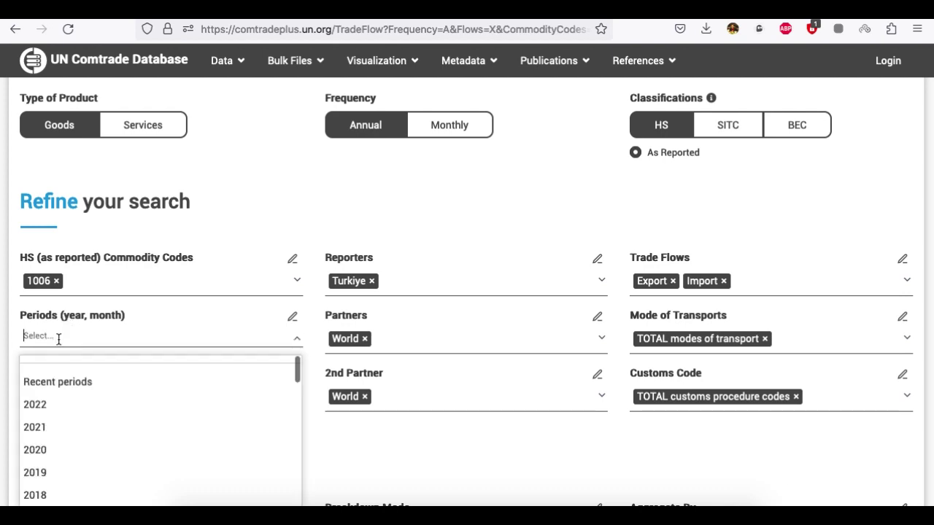
click(48, 406)
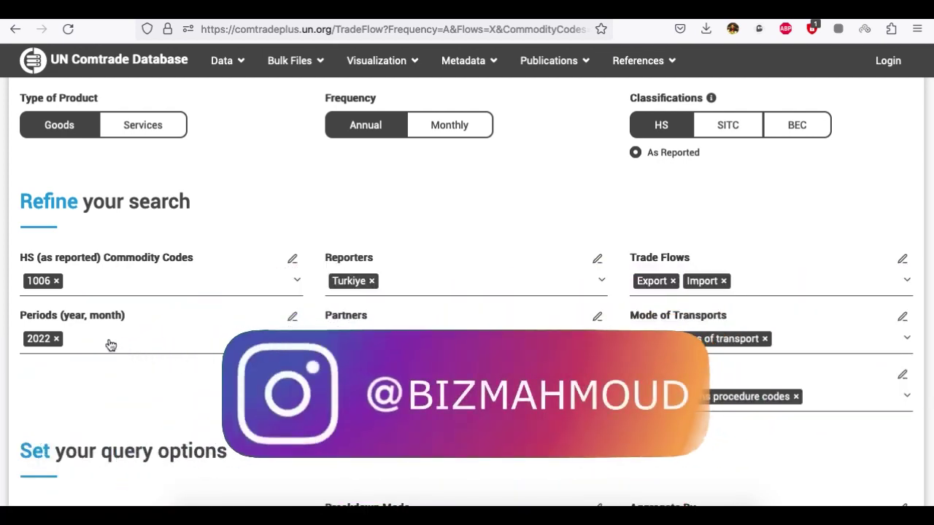
click(100, 336)
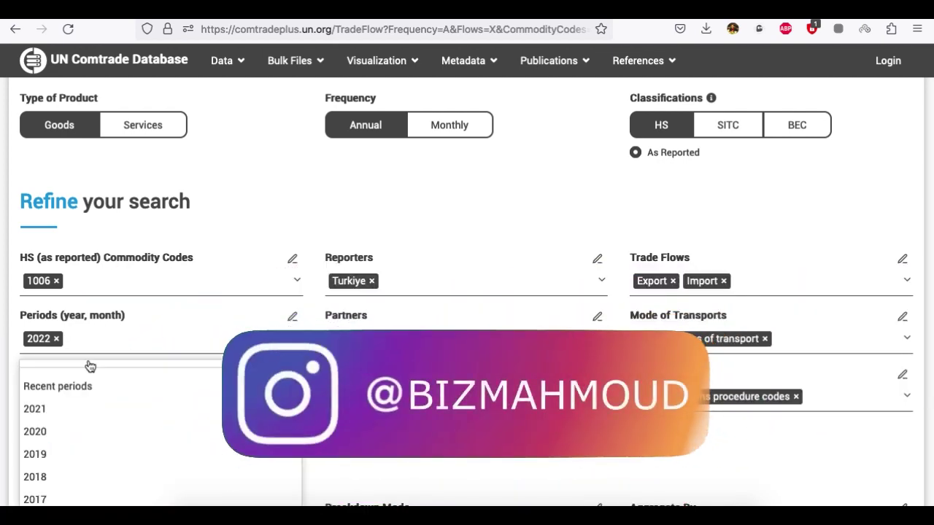
click(49, 410)
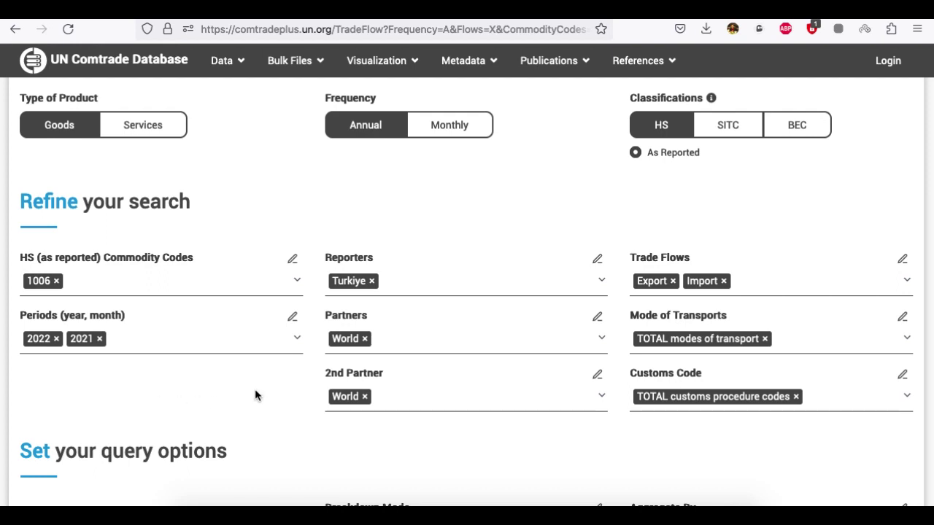
click(365, 339)
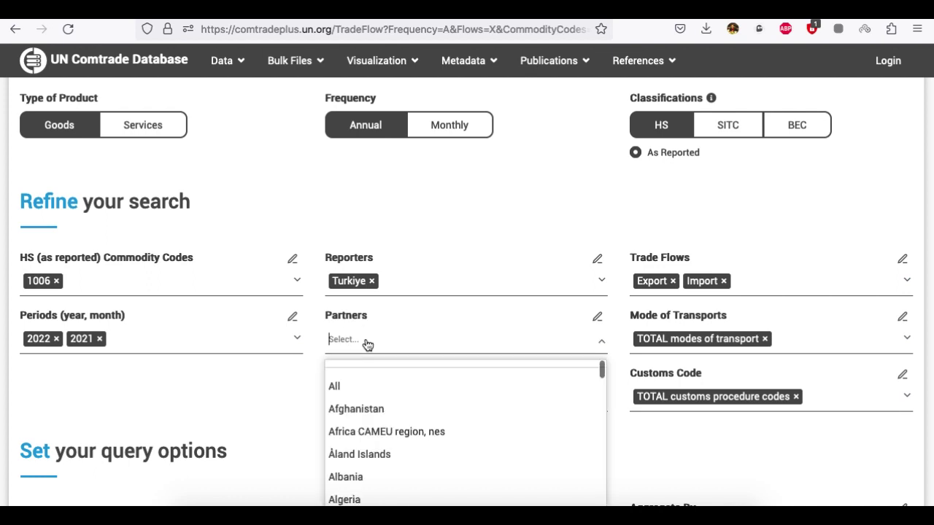
click(358, 406)
- Try adding Iran as a second entry in the partners and remove it from the selection again
click(417, 338)
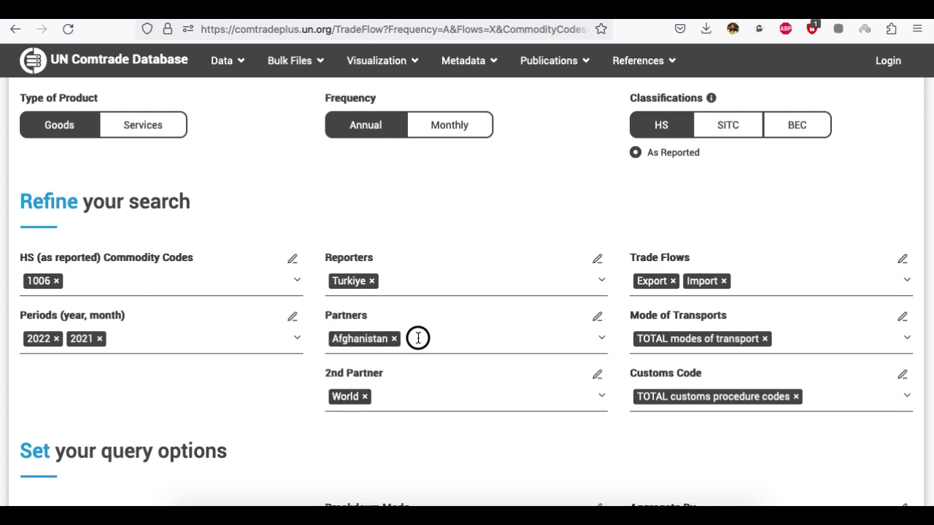
text(iran)
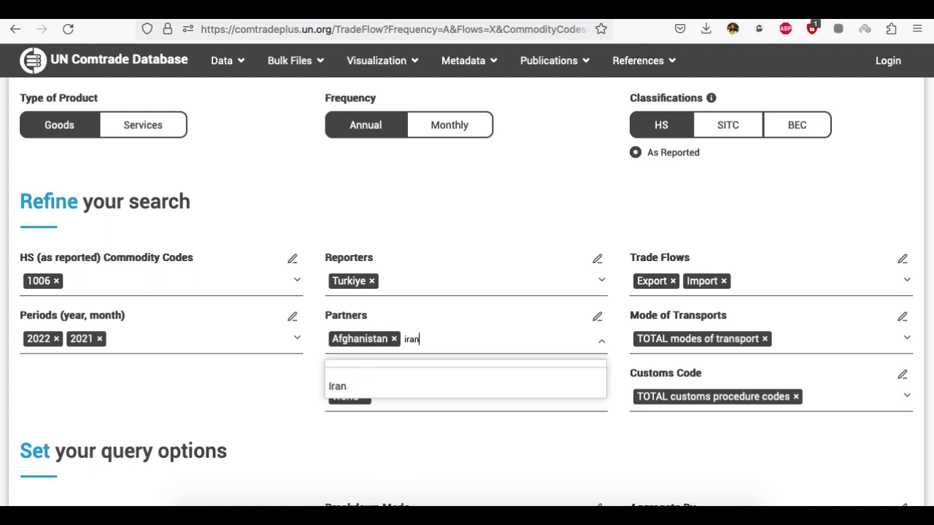
click(376, 388)
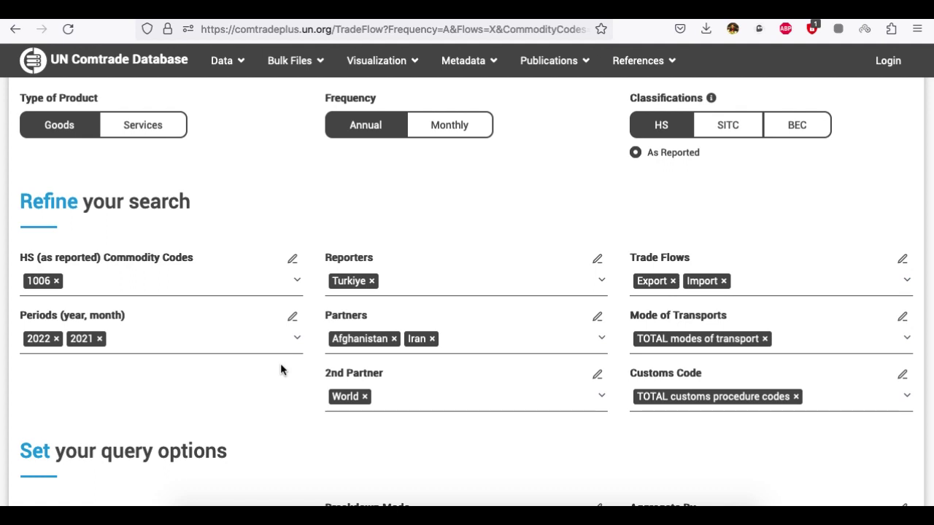
click(431, 340)
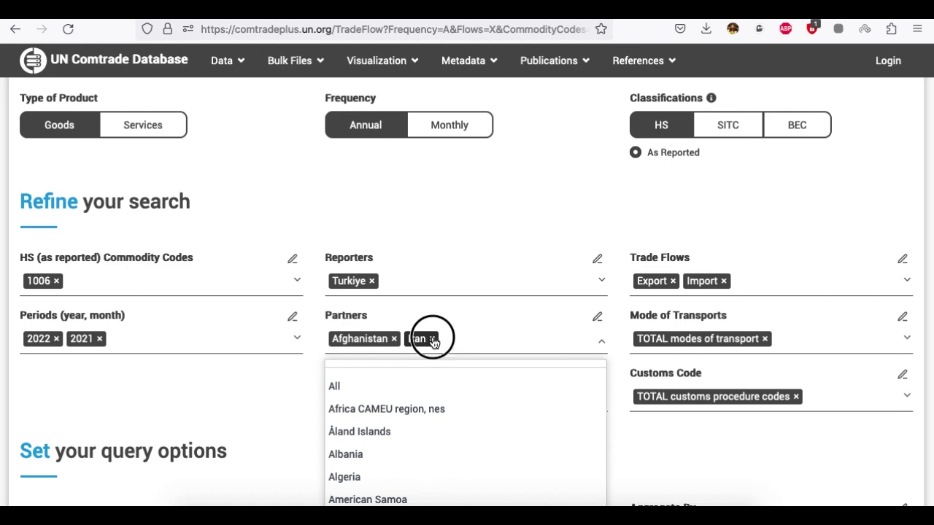
click(431, 339)
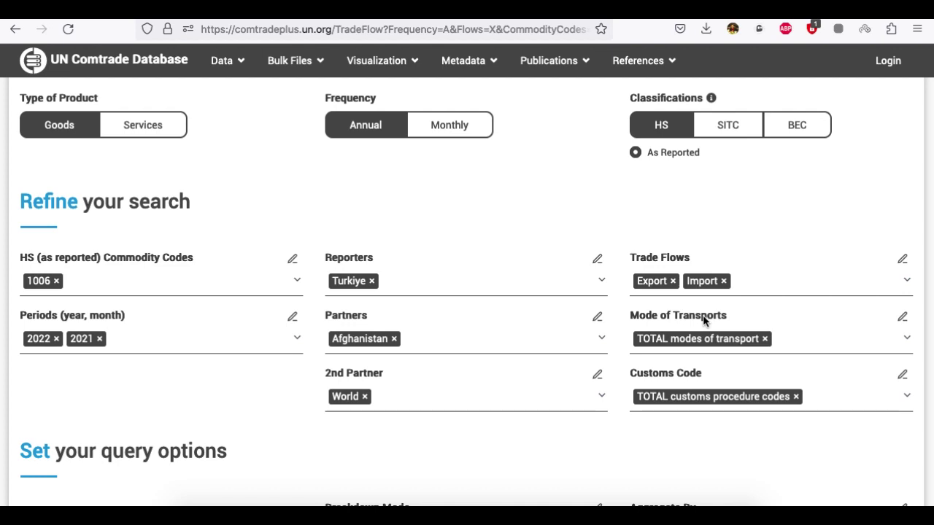
- Replace TOTAL modes of transport with All in the Mode of Transports filter
click(765, 340)
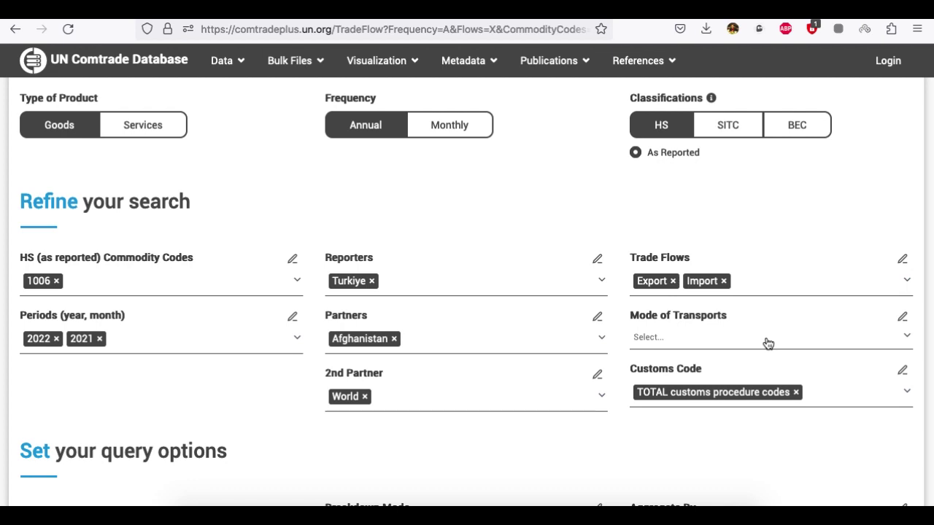
click(768, 340)
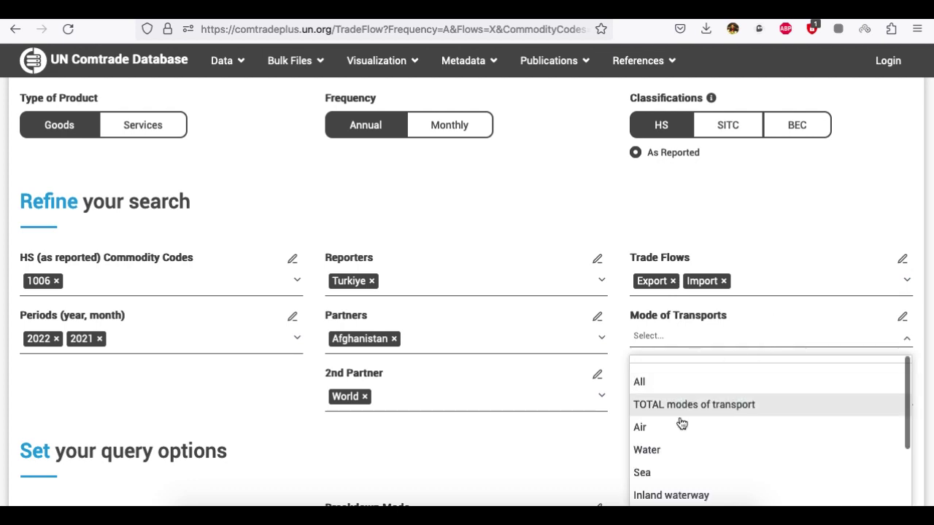
scroll(687, 456, down, 5)
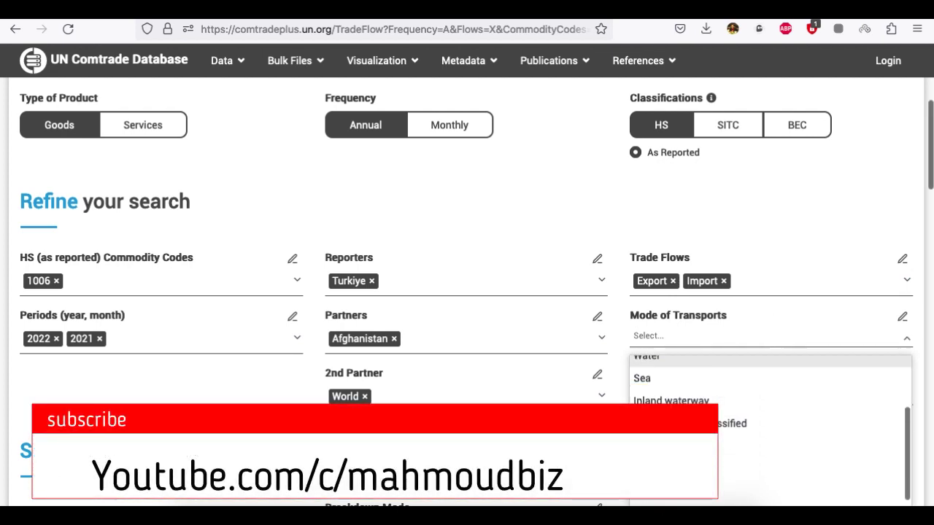
scroll(730, 437, down, 5)
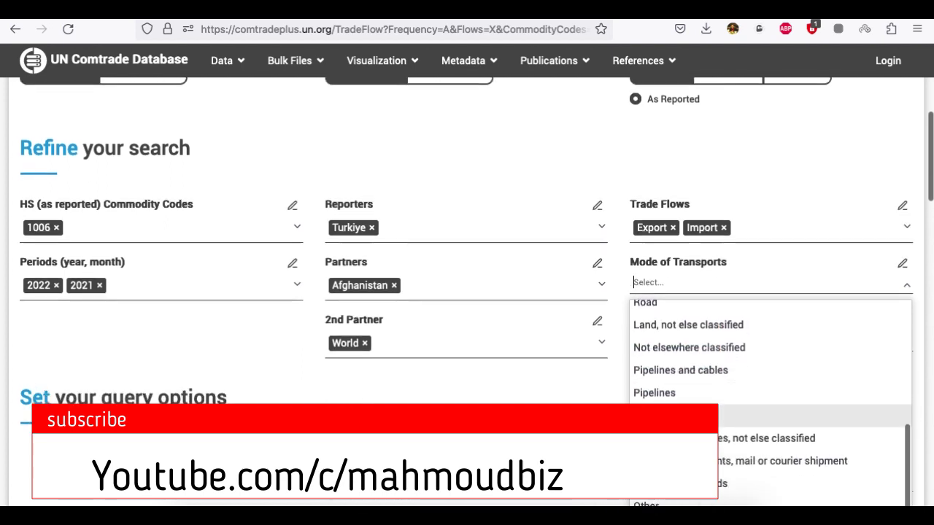
scroll(679, 394, up, 2)
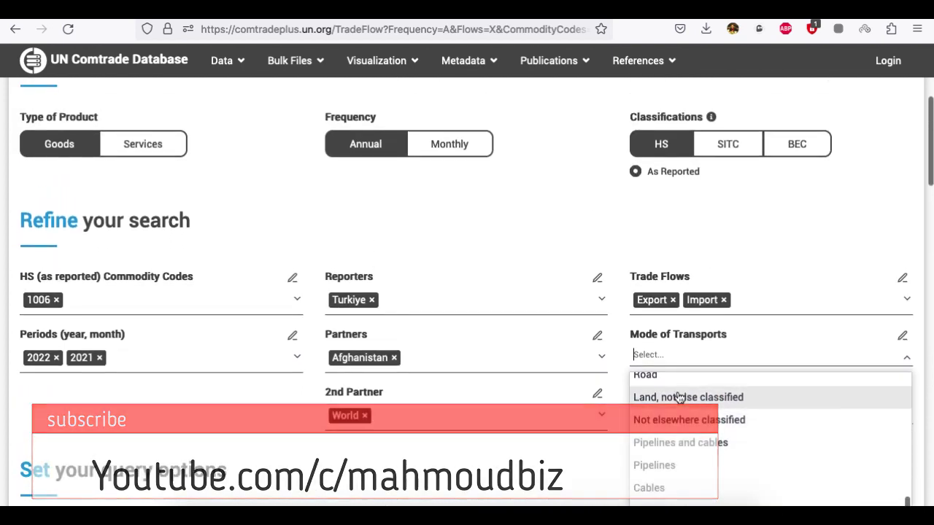
scroll(679, 398, up, 2)
scroll(679, 398, up, 3)
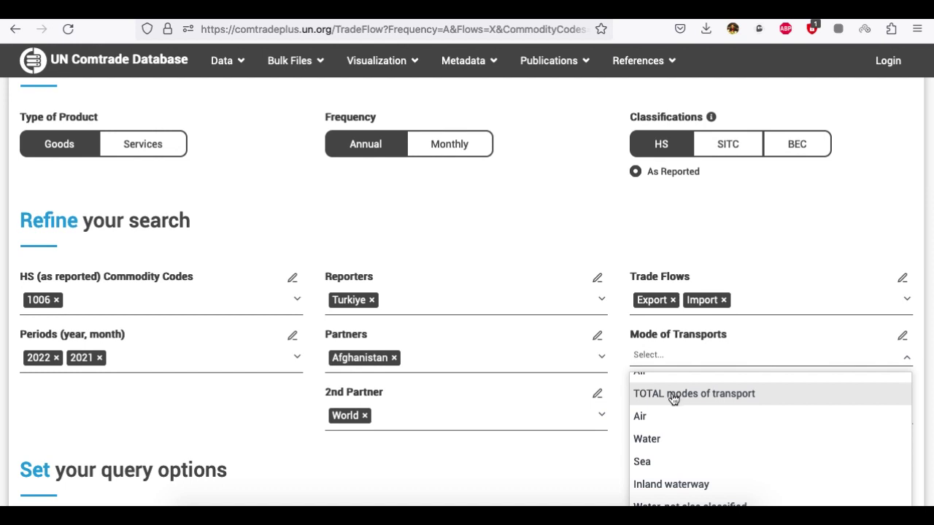
scroll(675, 397, up, 1)
click(651, 405)
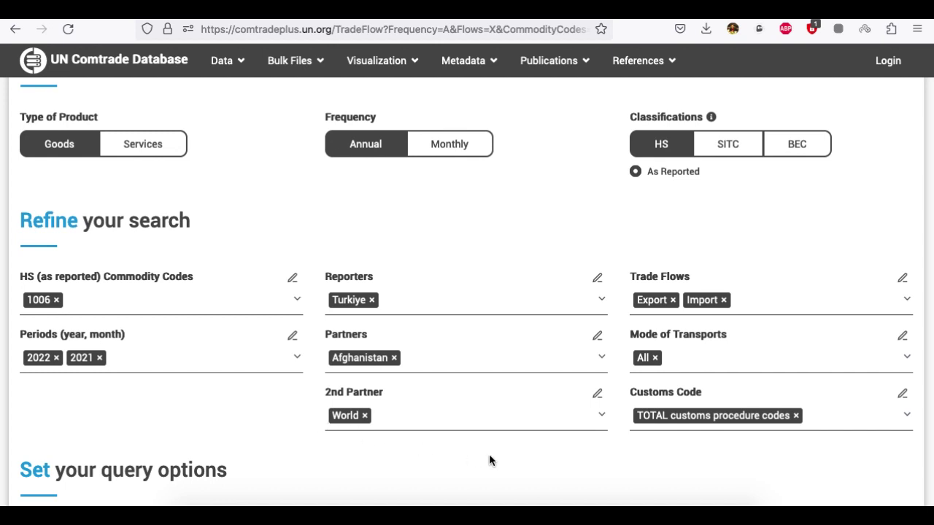
- Replace World with Afghanistan as the 2nd Partner
click(370, 421)
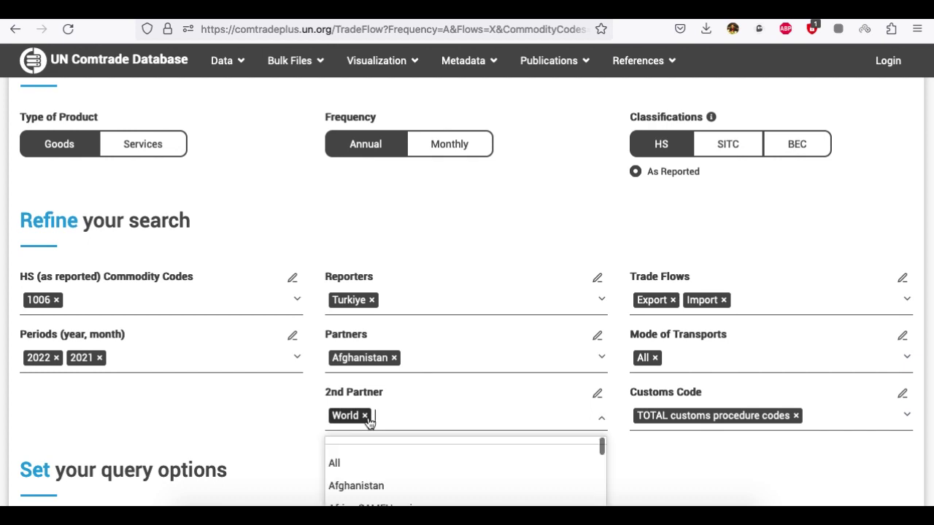
click(348, 487)
click(365, 415)
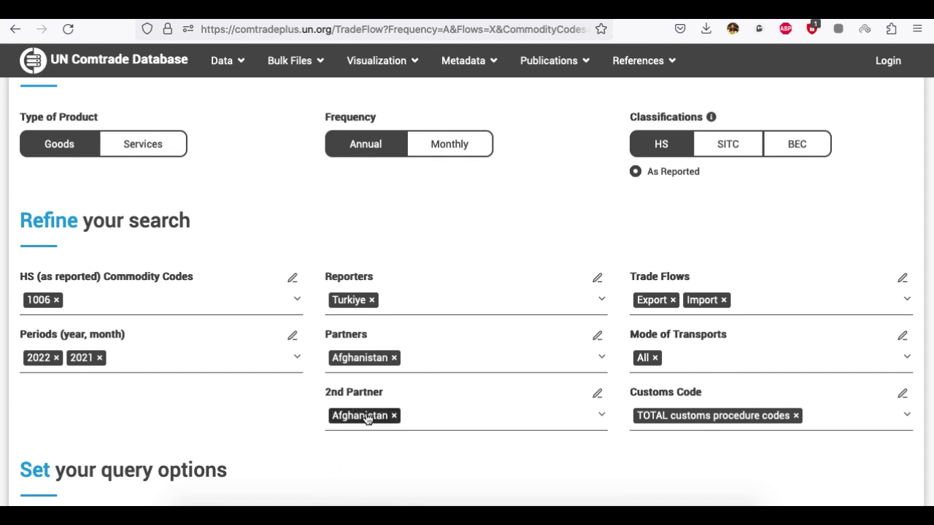
- Replace TOTAL customs procedure codes with All in the Customs Code filter
scroll(647, 463, down, 1)
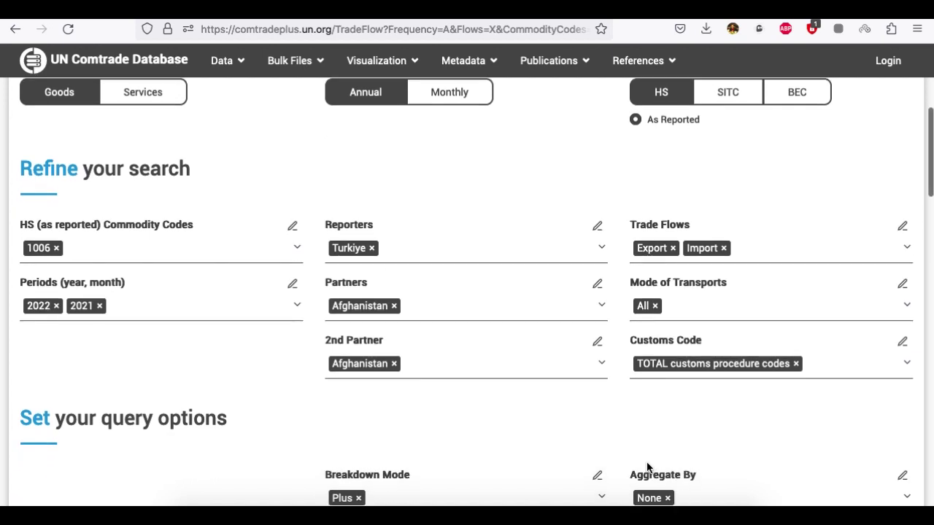
click(796, 363)
click(664, 362)
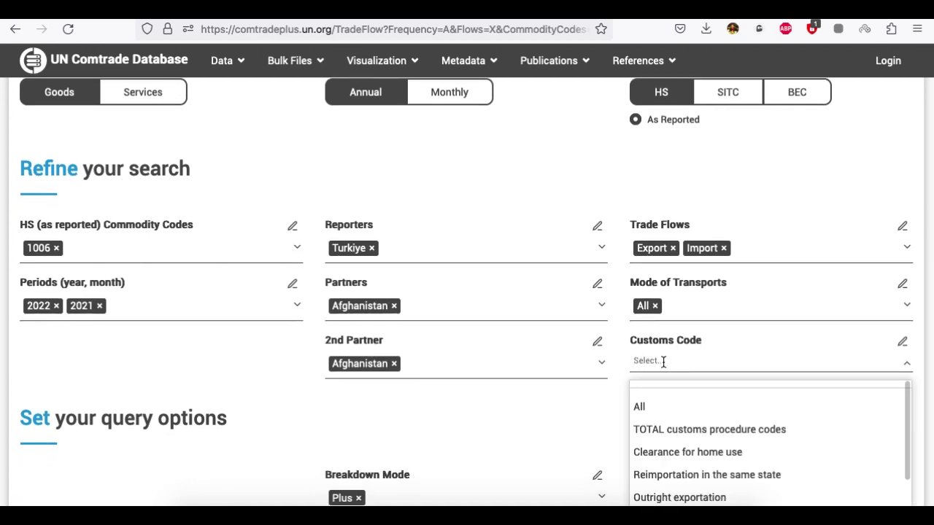
click(544, 425)
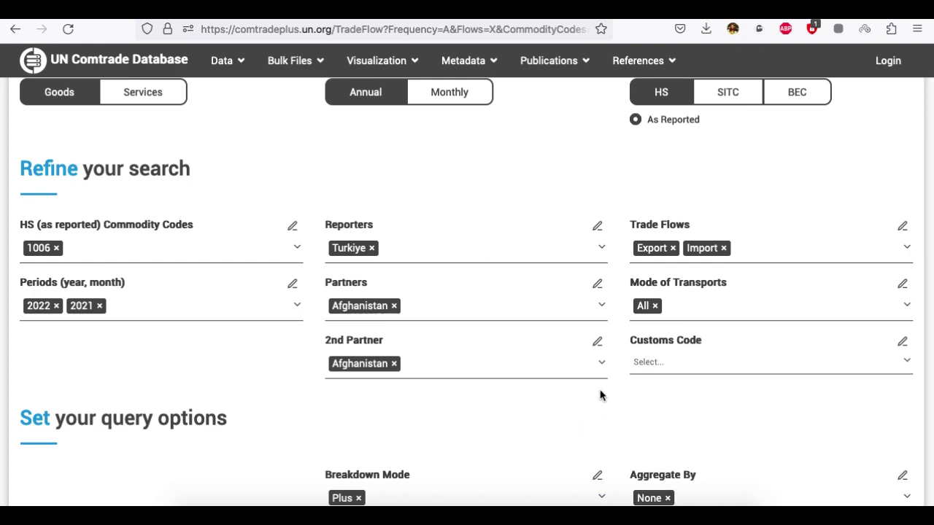
click(643, 372)
click(642, 407)
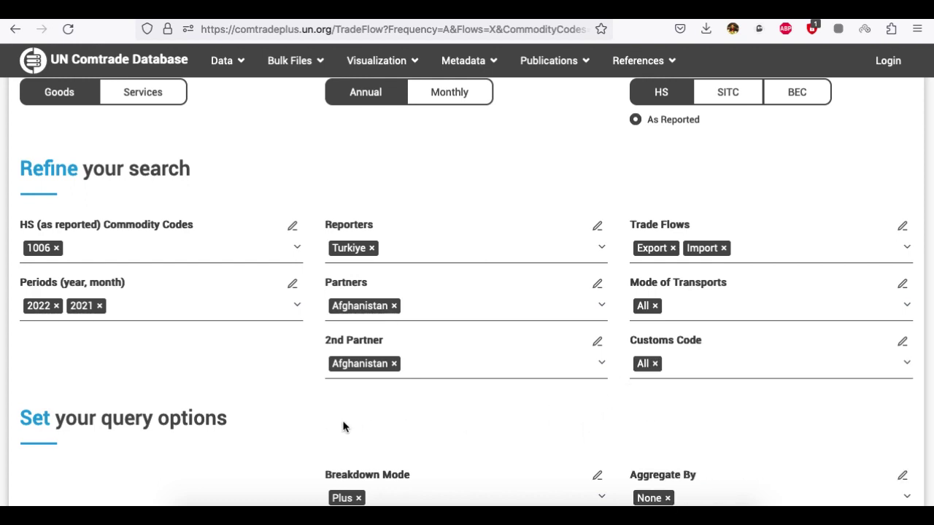
- Preview the query results with Breakdown Mode Plus and Aggregate By None
scroll(343, 426, down, 3)
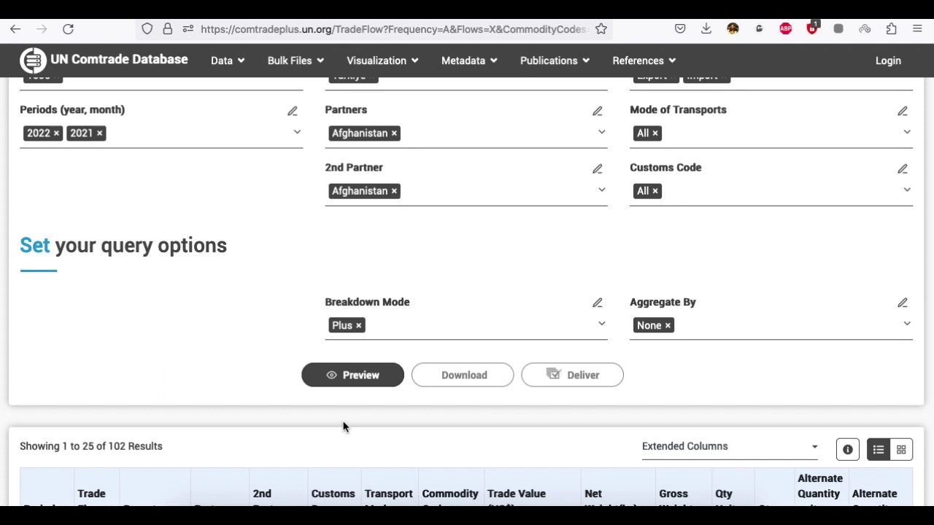
click(475, 375)
click(357, 378)
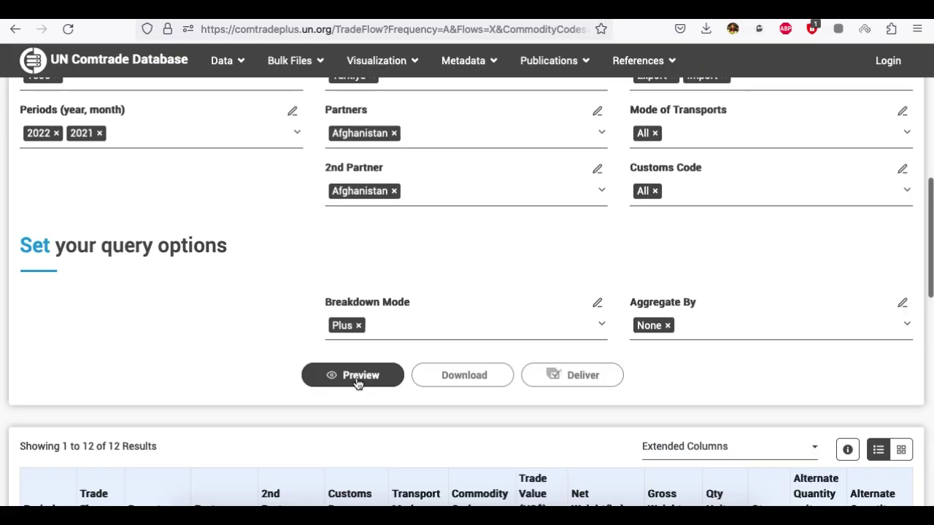
- Examine the previewed 2021 and 2022 rows, comparing transport modes, customs descriptions and trade values
scroll(357, 380, down, 2)
scroll(357, 384, down, 3)
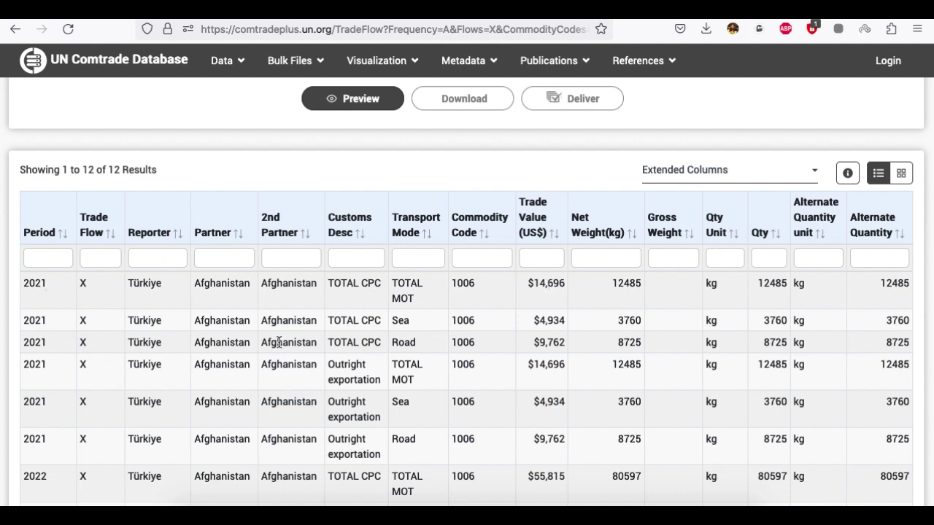
scroll(279, 343, down, 5)
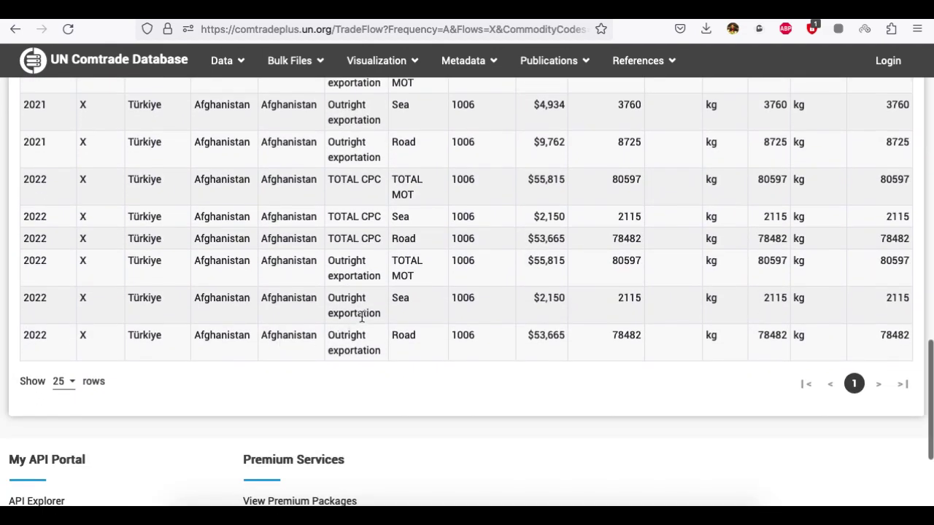
scroll(408, 313, up, 2)
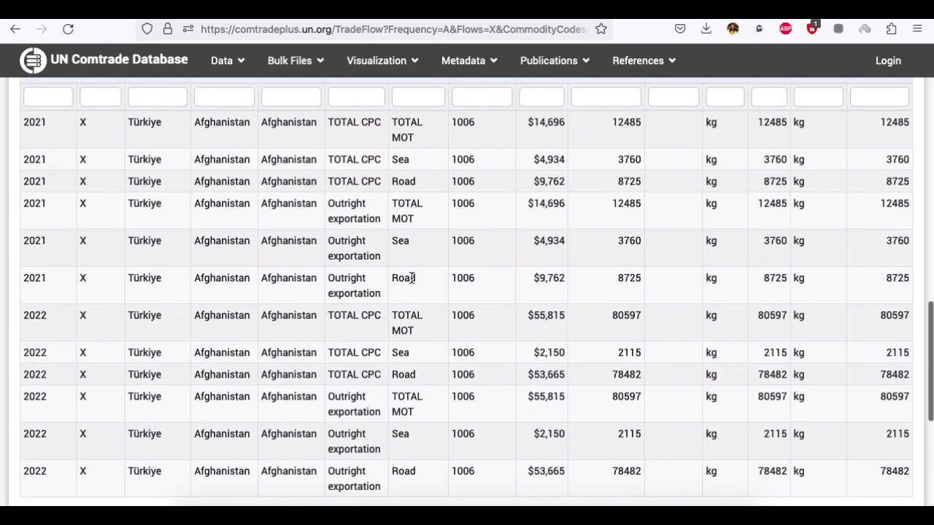
double_click(399, 159)
double_click(402, 182)
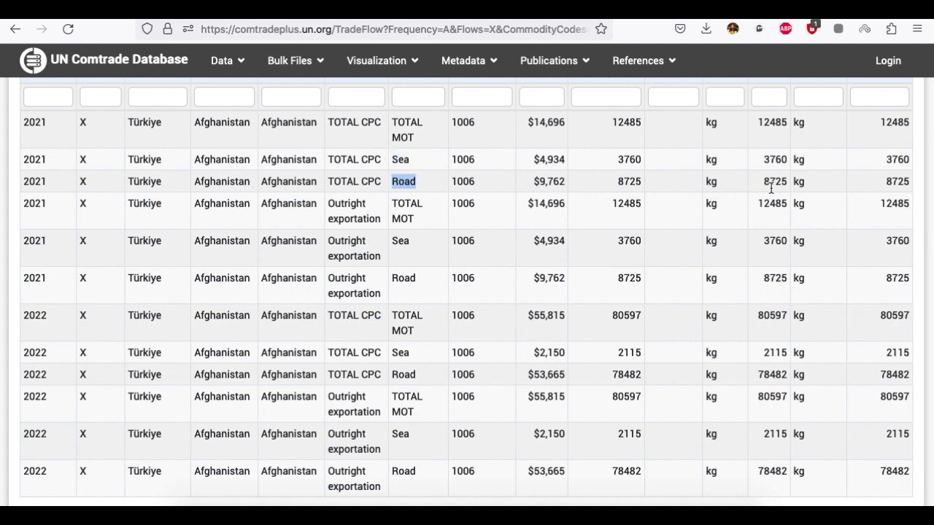
click(543, 184)
double_click(542, 184)
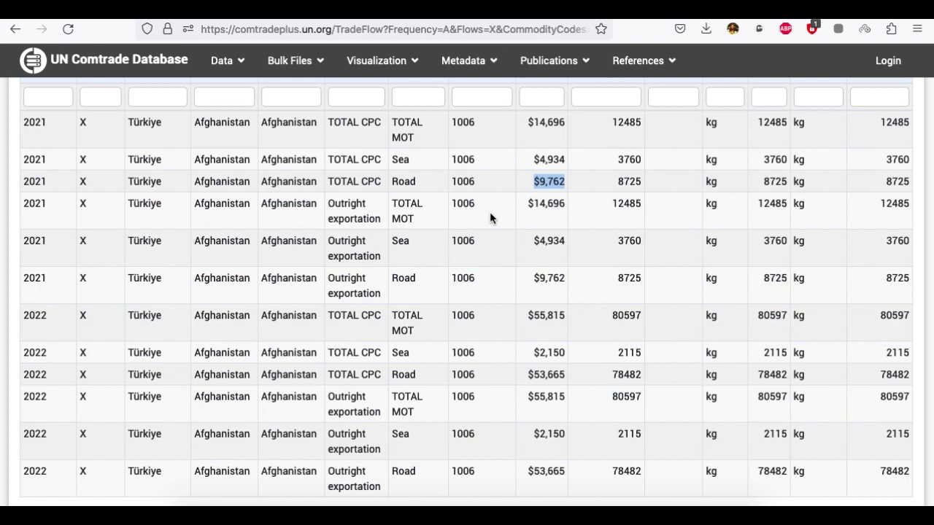
scroll(489, 212, up, 2)
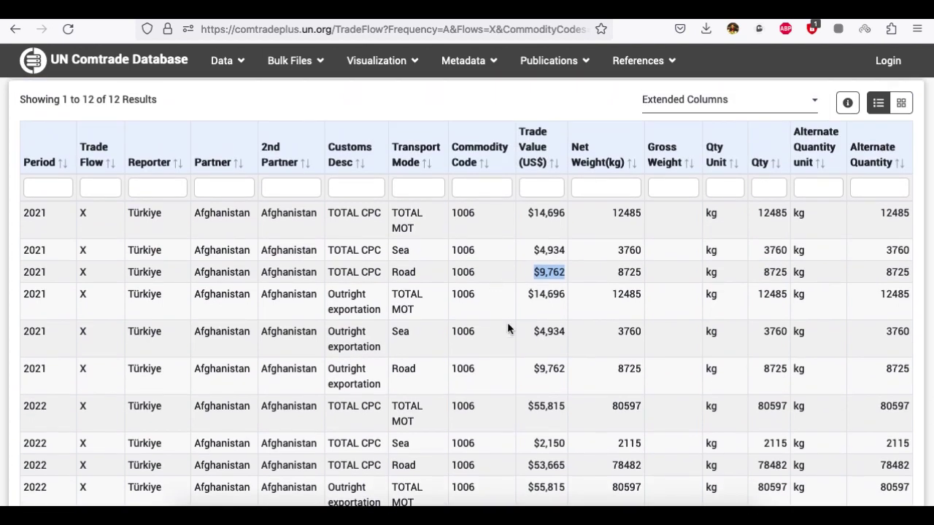
scroll(508, 326, down, 1)
scroll(508, 326, down, 3)
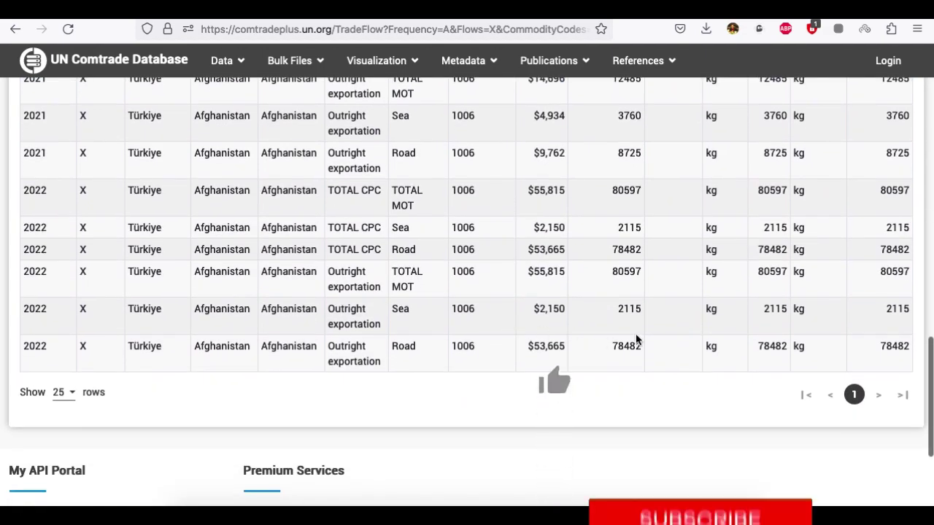
- Replace Afghanistan with Iran in the Partners filter of the search form
scroll(684, 347, up, 15)
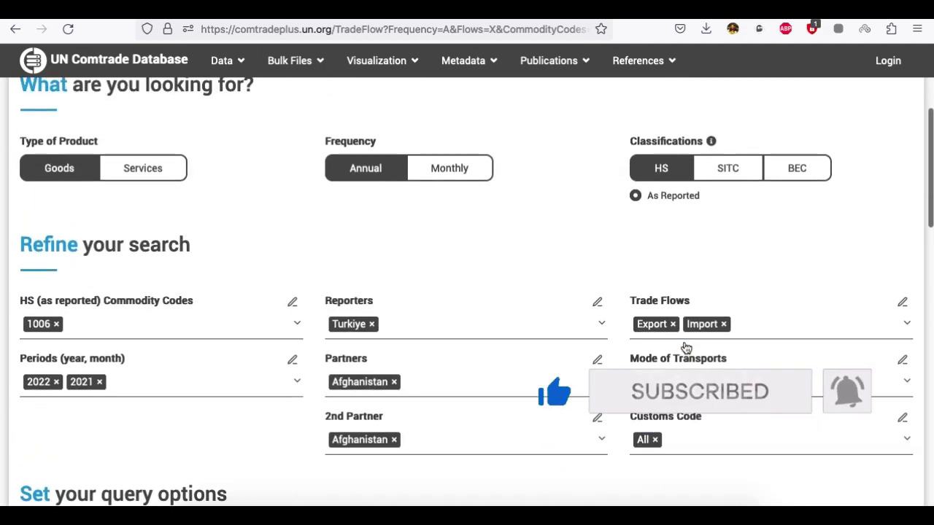
click(395, 394)
click(397, 396)
text(iran)
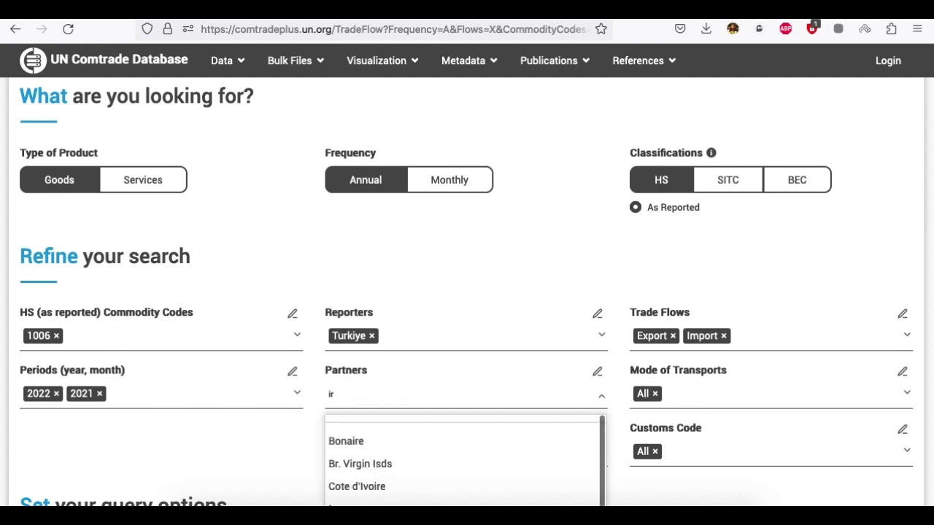
click(384, 434)
- Replace the 1006 commodity code with ALL - All HS commodities
click(57, 338)
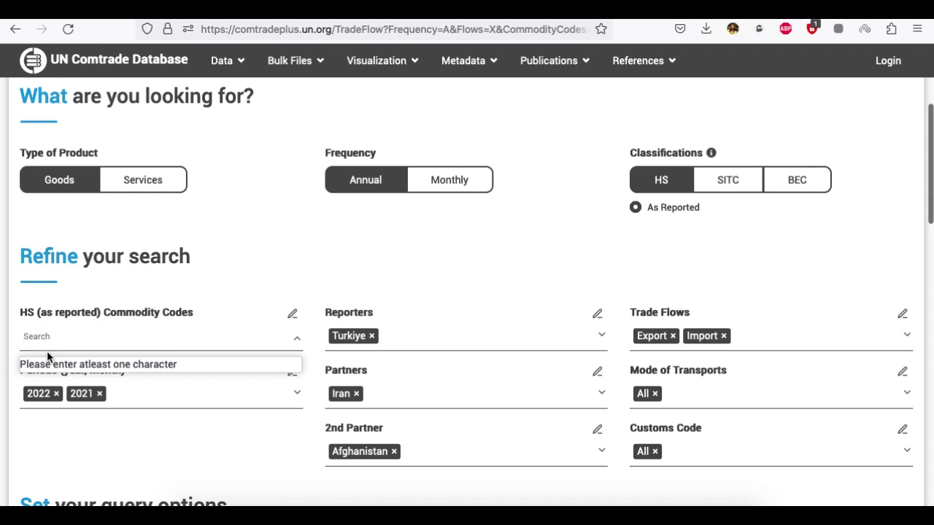
text(a)
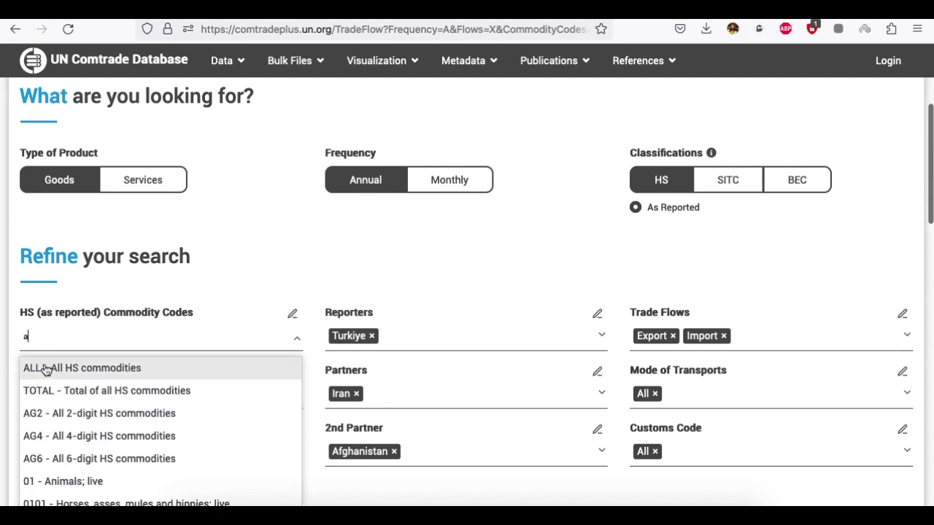
click(46, 369)
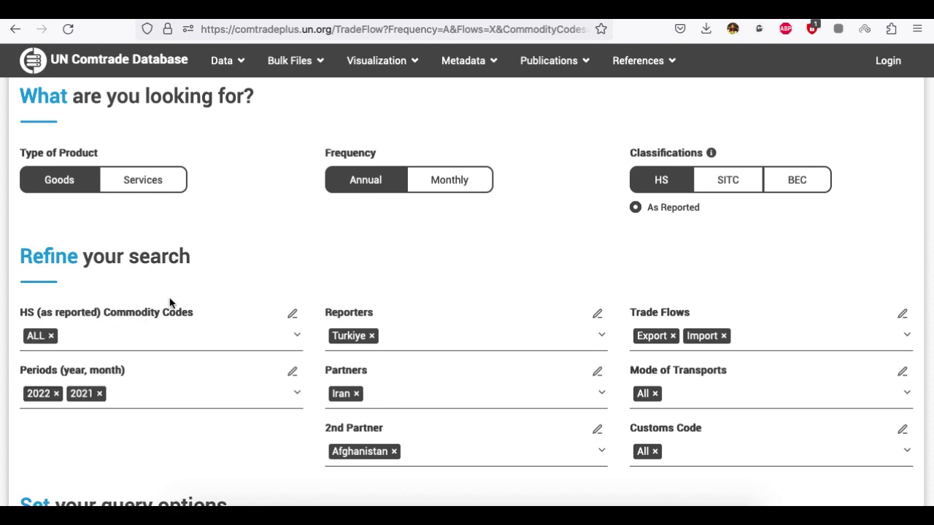
- Replace Afghanistan with Iran as the 2nd Partner and remove 2021 from the periods
click(394, 453)
click(361, 450)
text(iran)
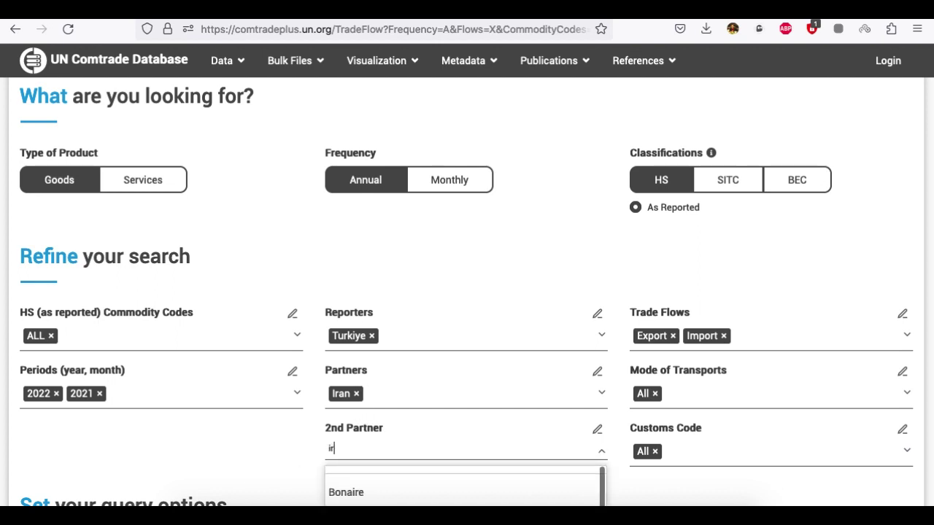
click(358, 486)
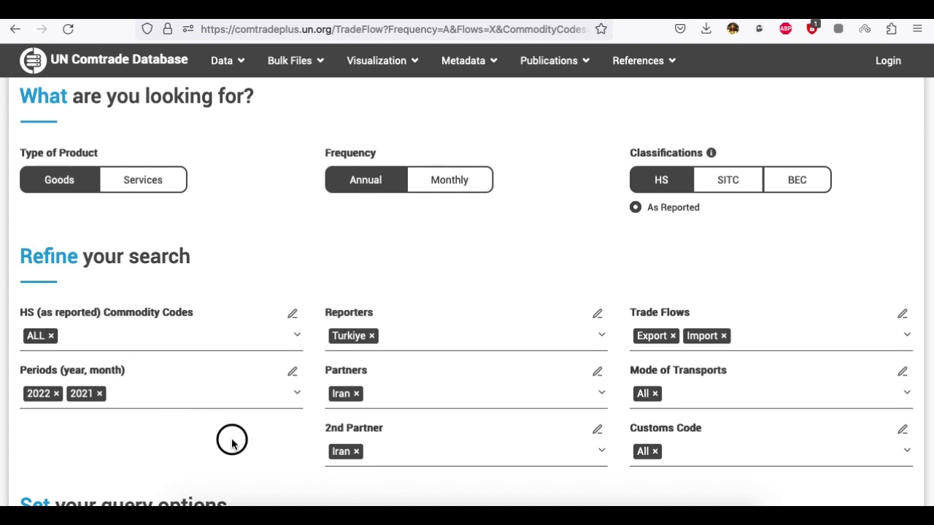
click(99, 394)
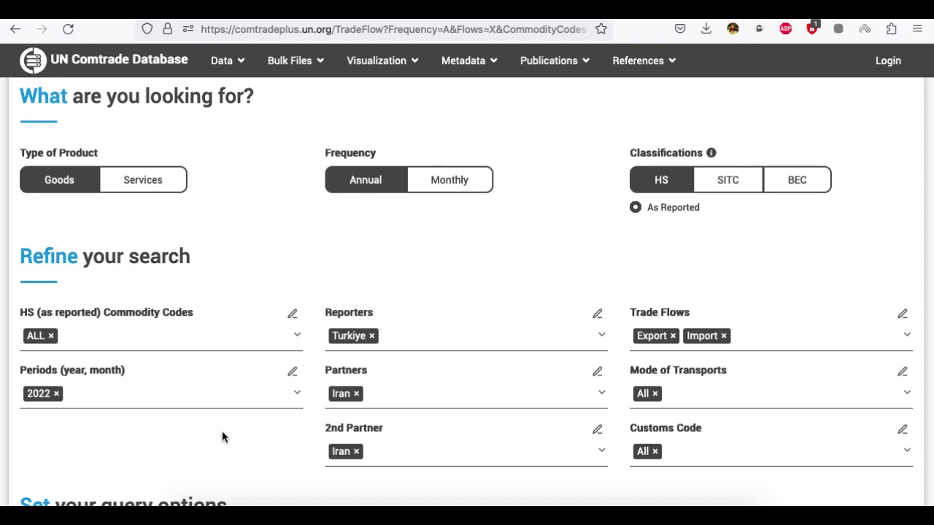
- Switch the type of product to Services and back to Goods, resetting the commodity code to TOTAL
scroll(222, 432, down, 4)
scroll(428, 307, up, 3)
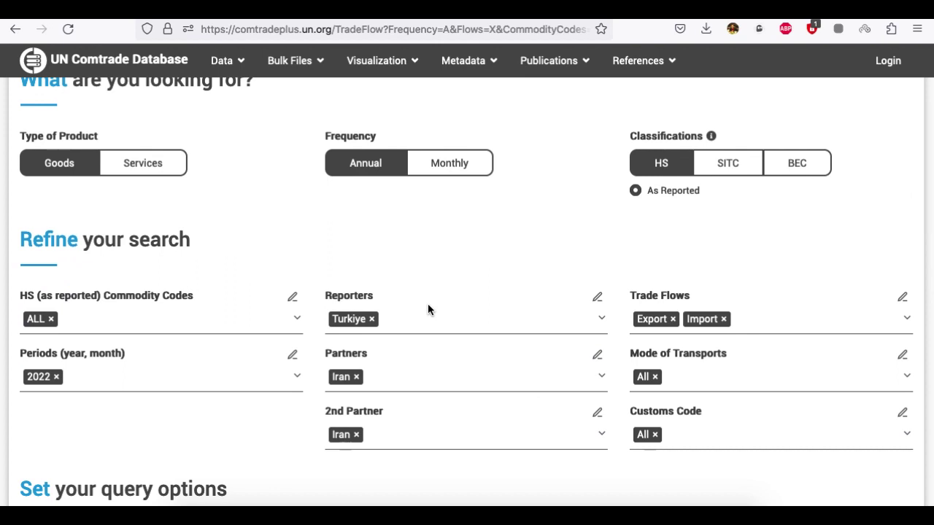
click(148, 168)
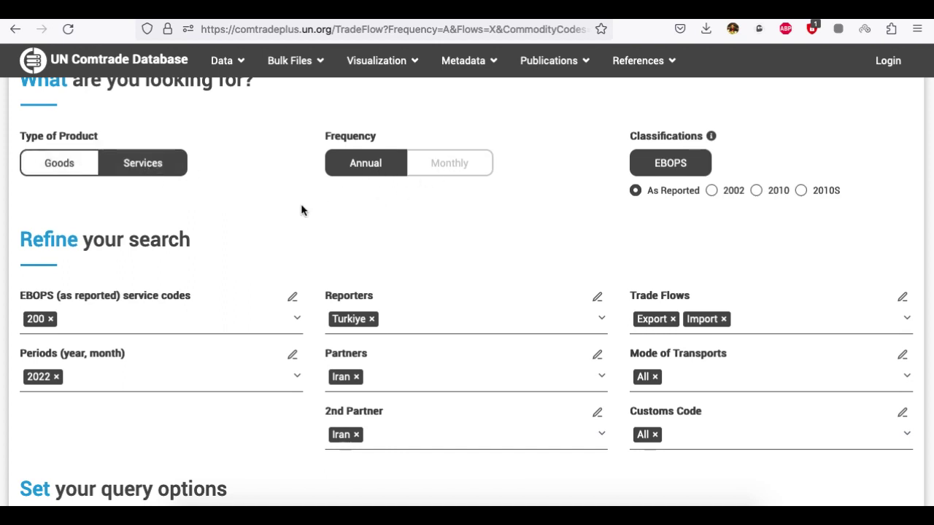
click(48, 172)
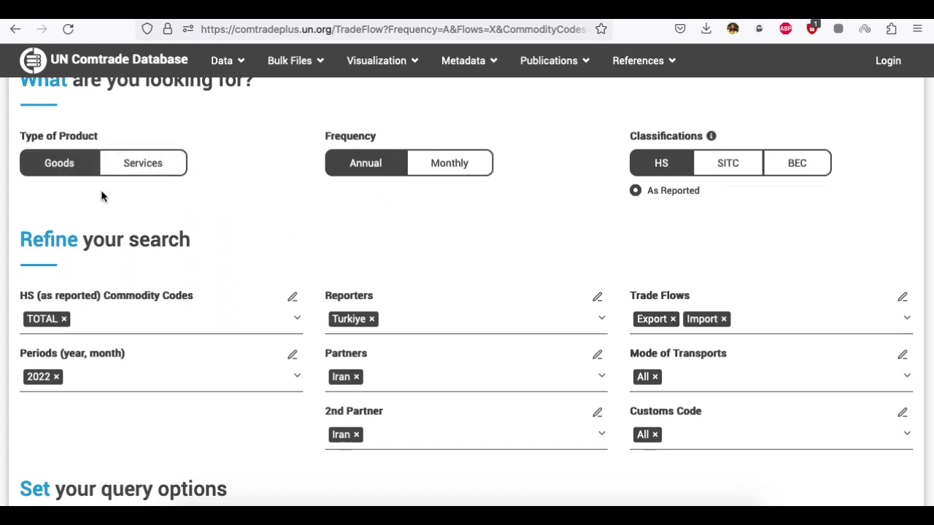
scroll(220, 236, down, 2)
scroll(220, 236, up, 4)
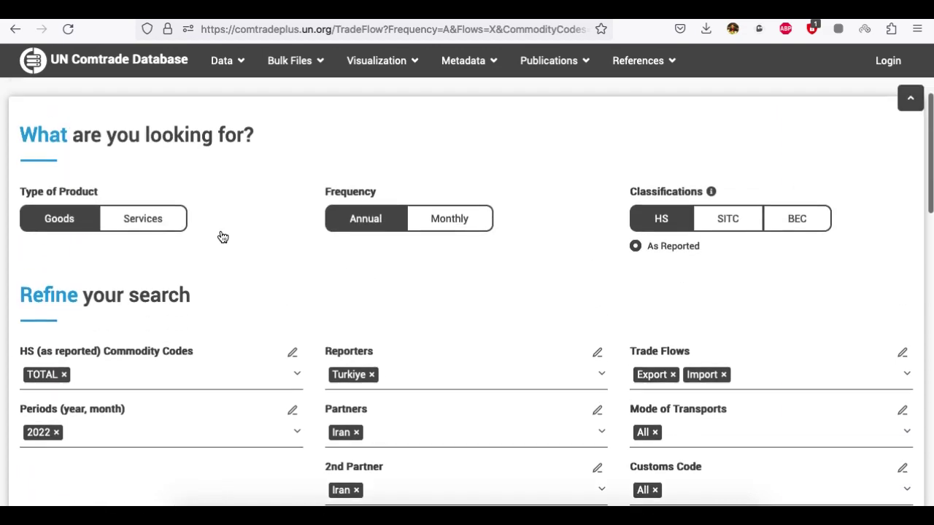
scroll(221, 234, down, 8)
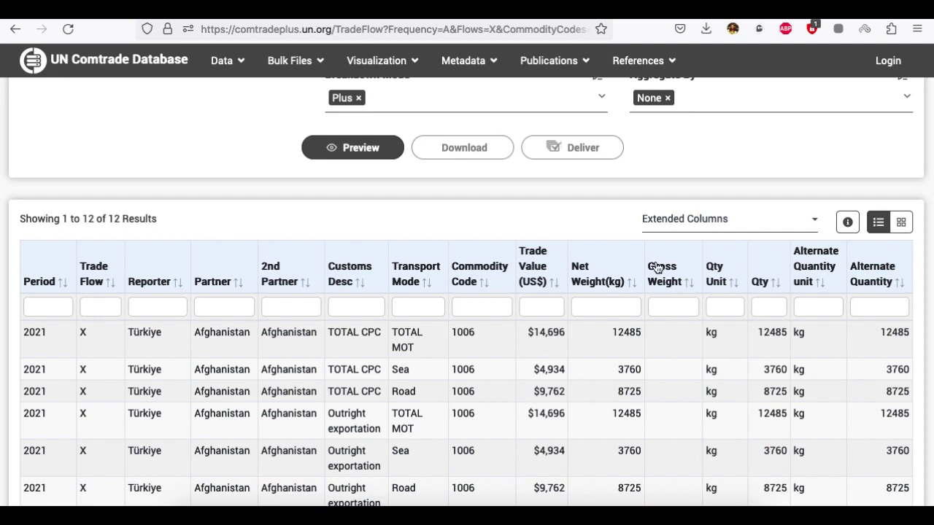
- Check the extended column choices for the previewed results, and switch the results to card view to review the individual trade records
click(815, 221)
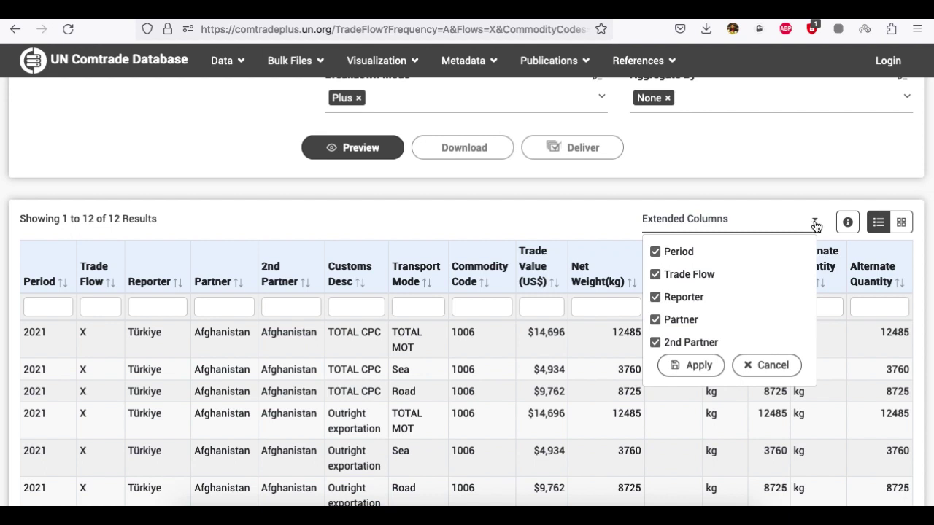
click(815, 221)
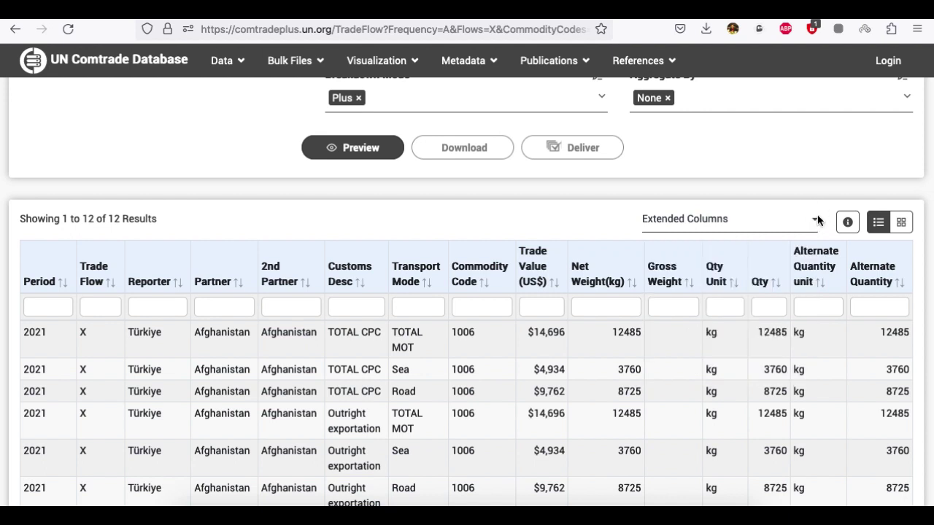
click(903, 225)
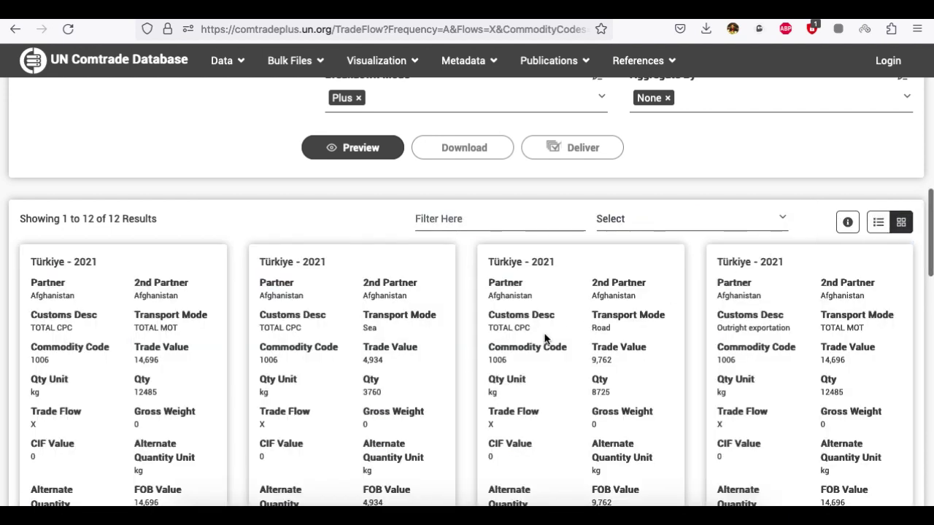
scroll(481, 360, down, 2)
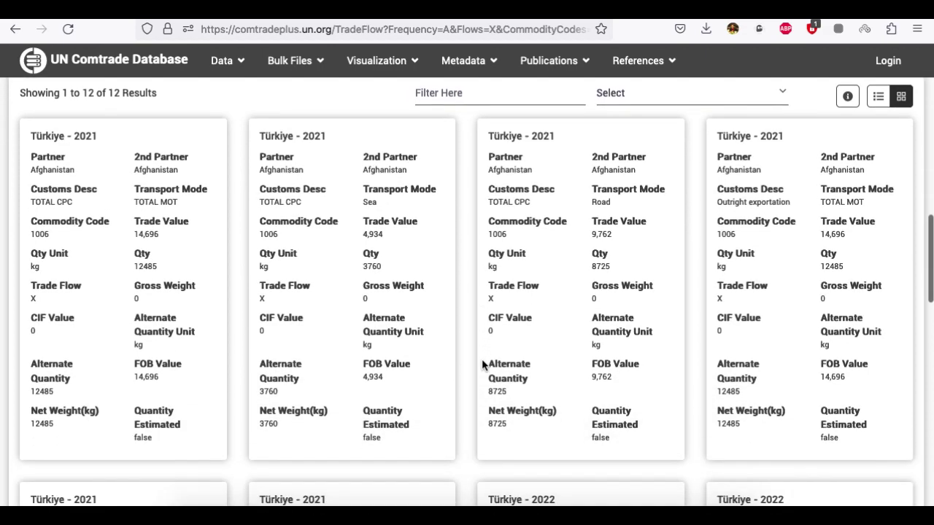
scroll(482, 358, down, 3)
scroll(481, 359, down, 5)
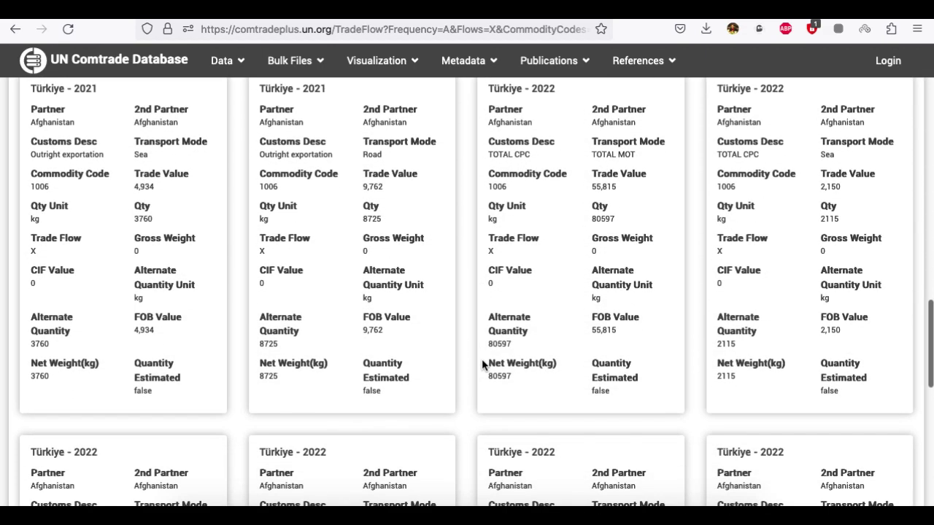
scroll(481, 359, down, 3)
scroll(481, 359, up, 8)
scroll(482, 359, up, 10)
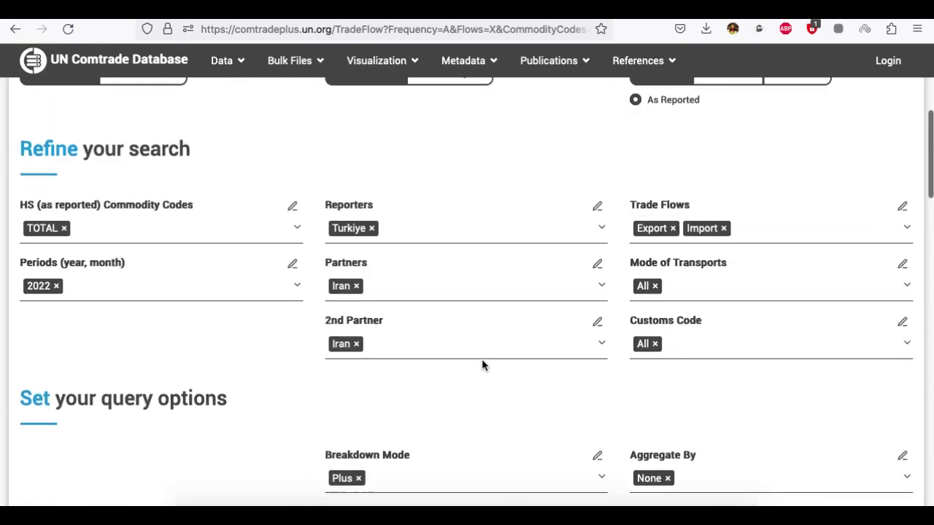
scroll(484, 366, up, 3)
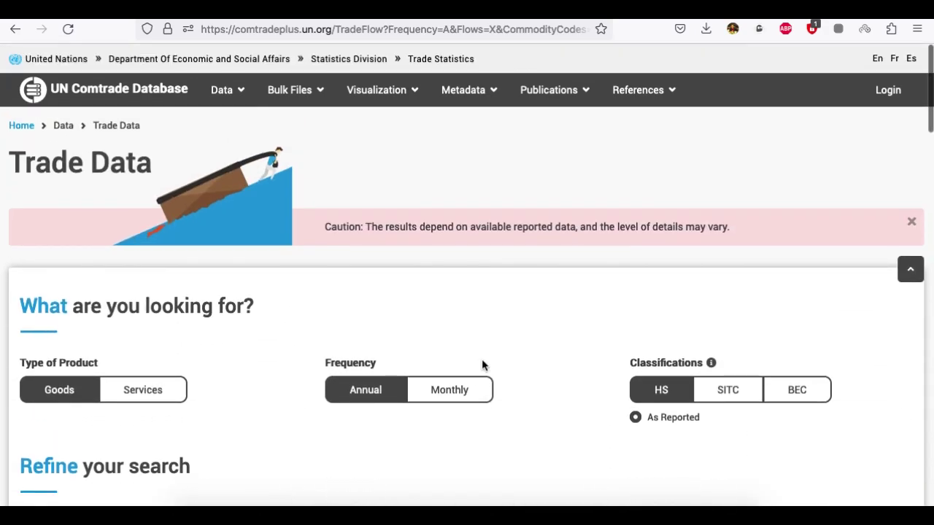